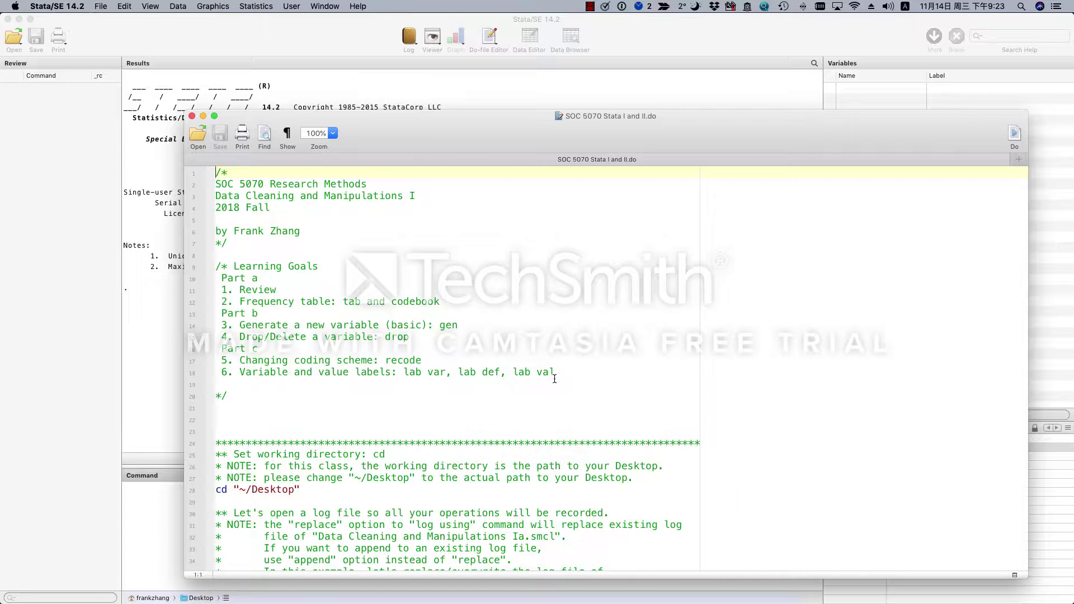
# Run the do-file line cd "~/Desktop" to set the working directory and check its output behind the do-file window.
pyautogui.scroll(-5, 555, 379)
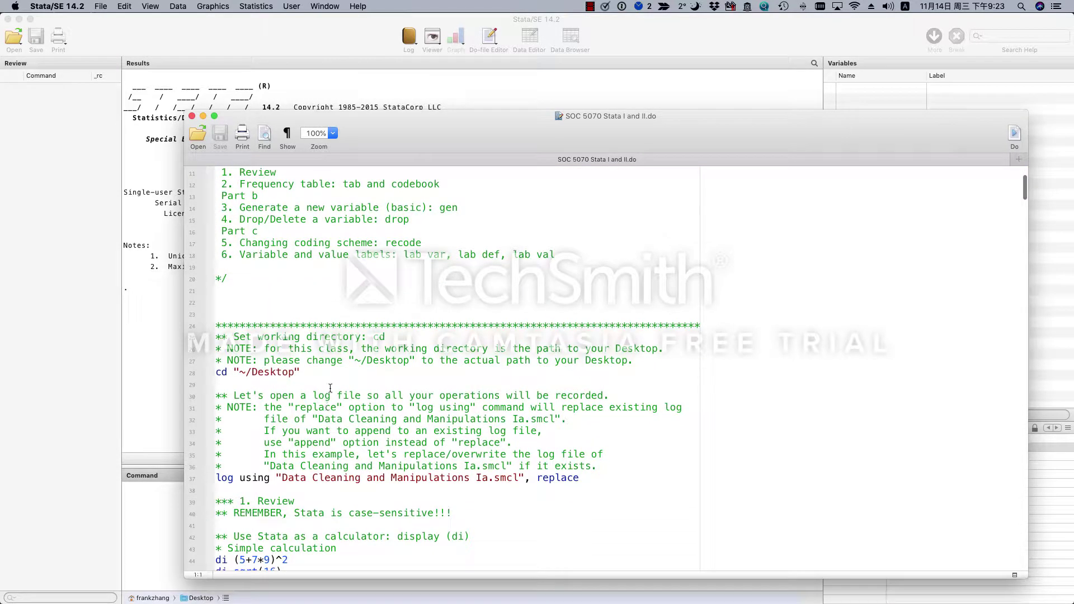
pyautogui.click(292, 373)
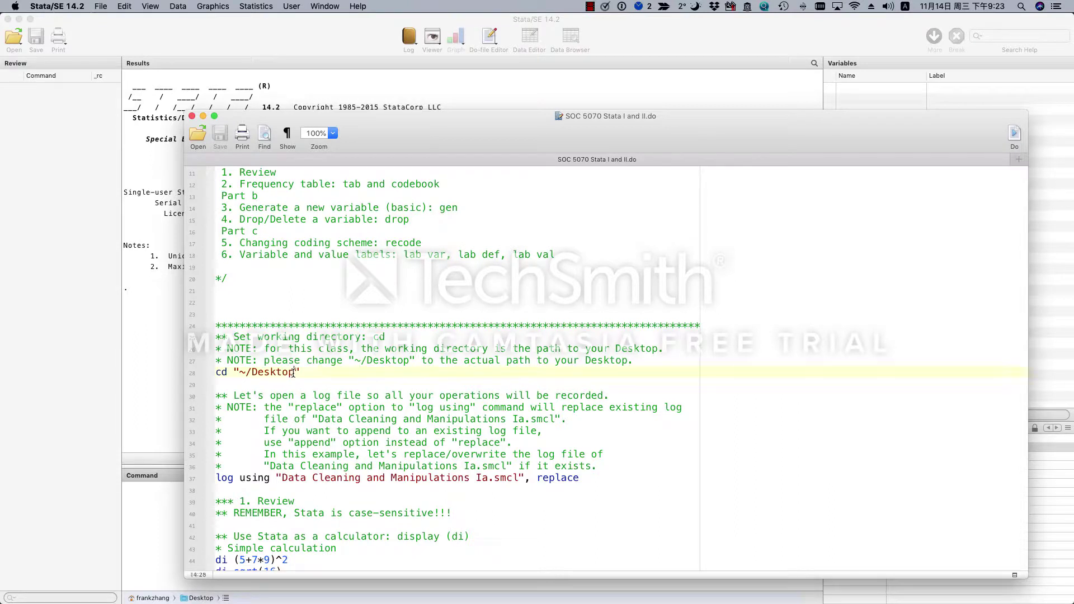
pyautogui.moveTo(293, 373); pyautogui.dragTo(238, 373)
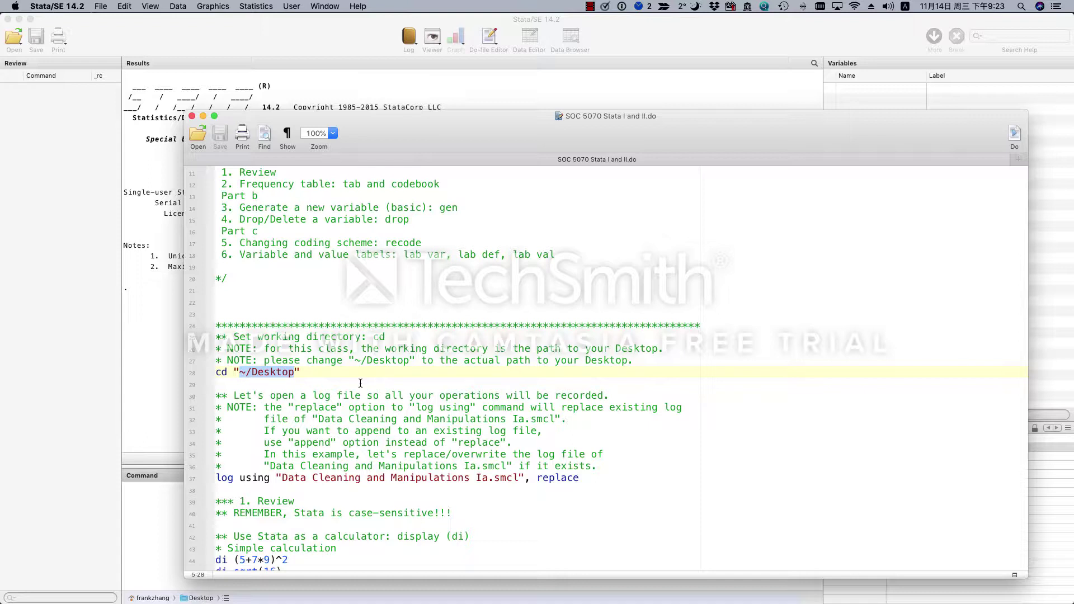
pyautogui.click(316, 370)
pyautogui.moveTo(345, 371); pyautogui.dragTo(173, 375)
pyautogui.click(1013, 141)
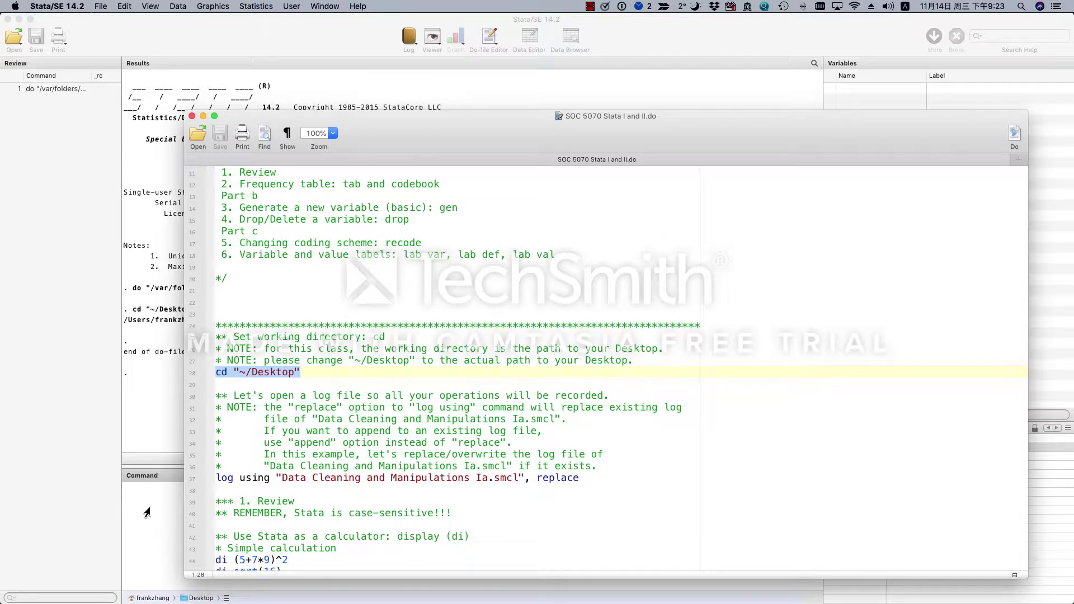
pyautogui.moveTo(526, 128); pyautogui.dragTo(919, 64)
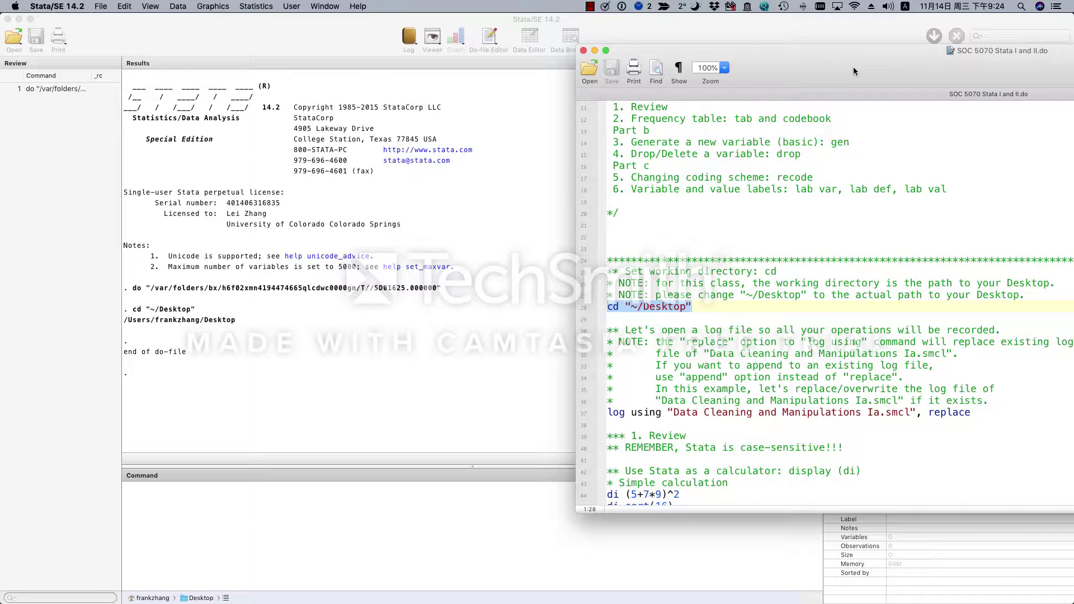
pyautogui.moveTo(853, 66); pyautogui.dragTo(450, 47)
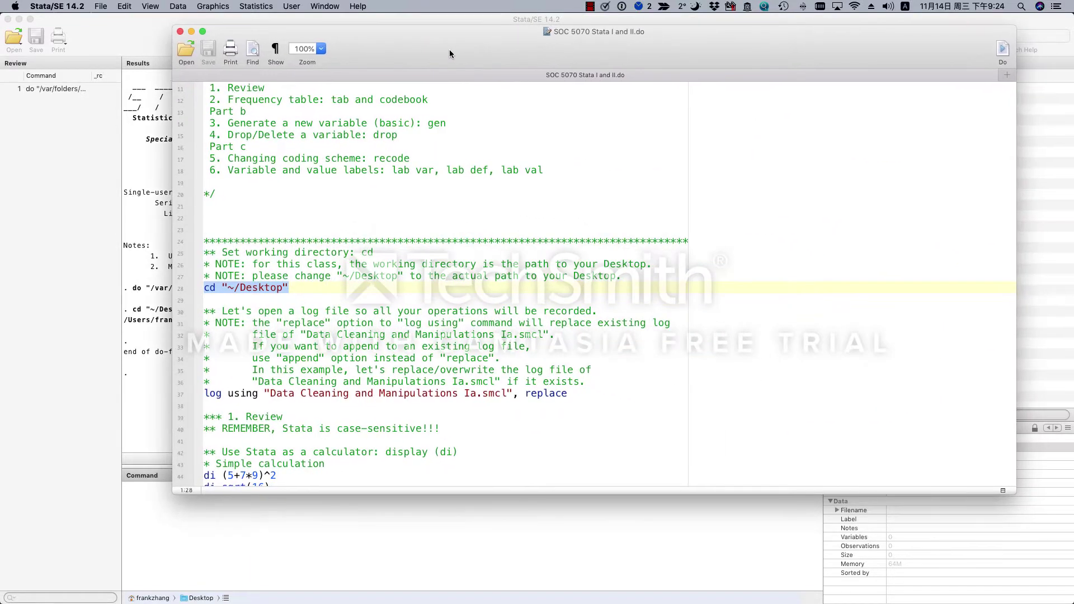
# Run the do-file line that opens the log "Data Cleaning and Manipulations Ia.smcl" with the replace option.
pyautogui.scroll(-5, 514, 440)
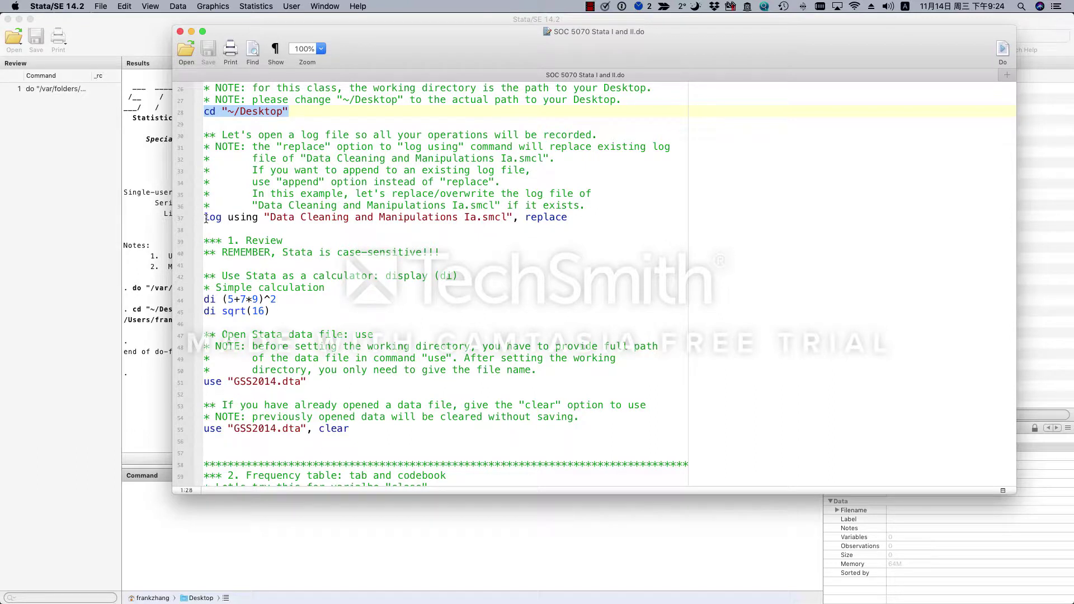
pyautogui.moveTo(205, 218); pyautogui.dragTo(513, 219)
pyautogui.click(291, 237)
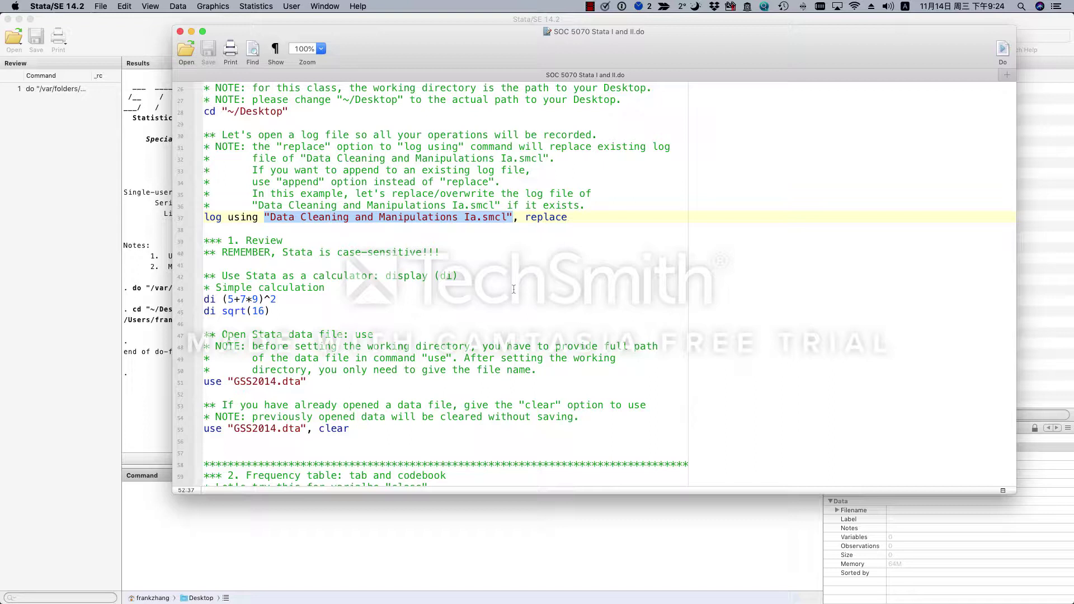
pyautogui.click(557, 217)
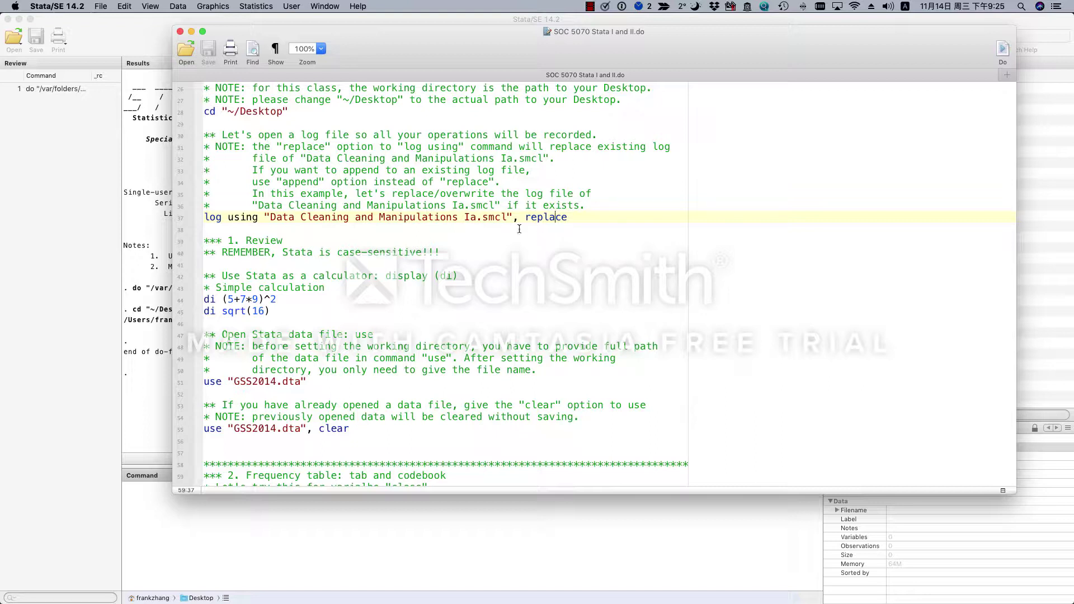
pyautogui.moveTo(590, 217); pyautogui.dragTo(175, 220)
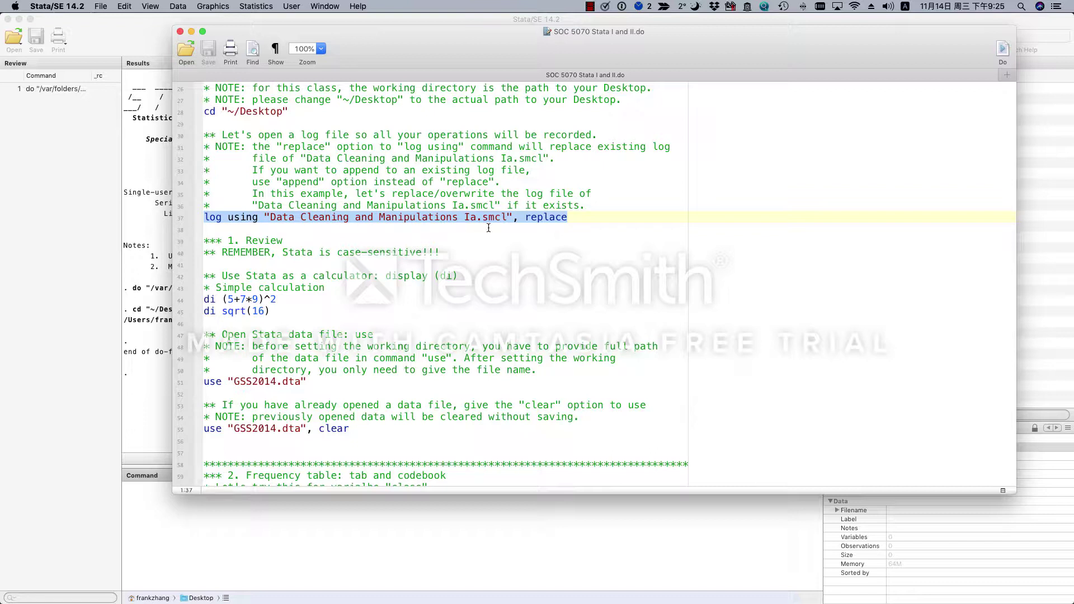
pyautogui.click(1004, 56)
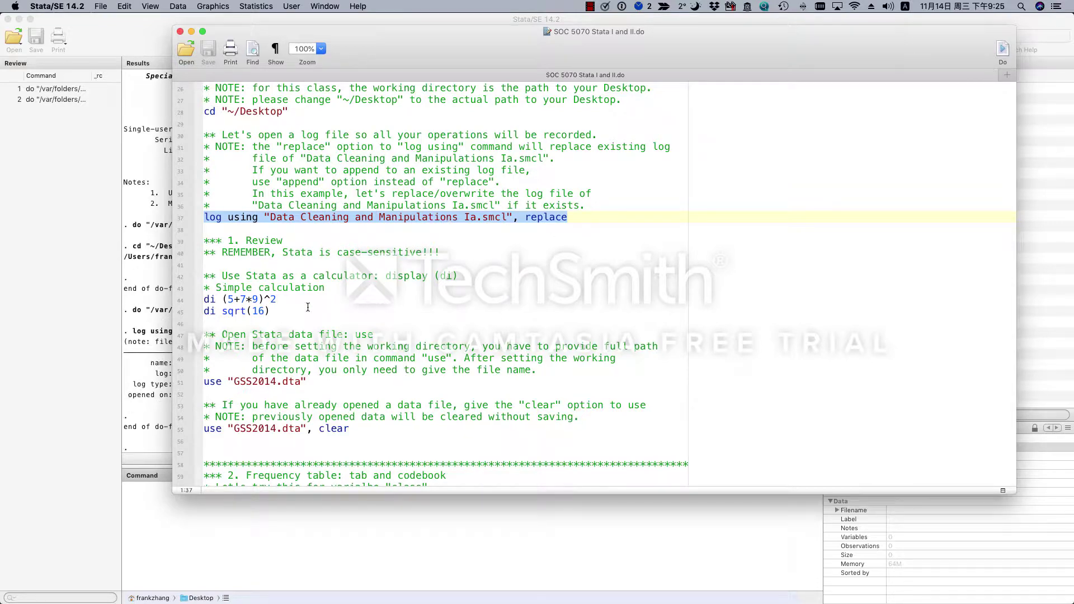
# Examine where the log starts in the results output and rearrange the main and do-file windows so both can be seen.
pyautogui.click(133, 328)
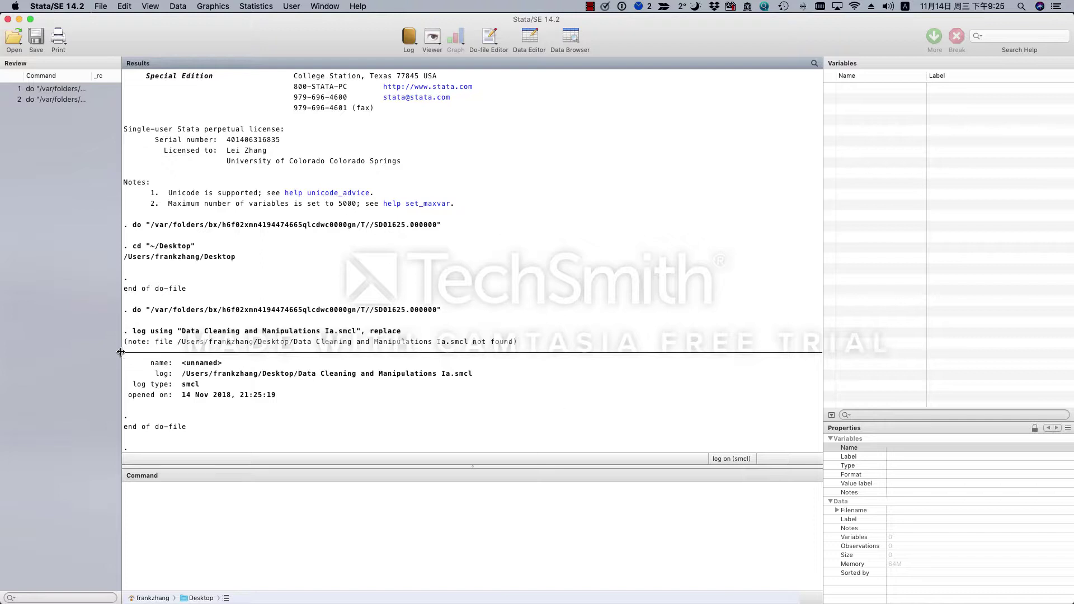
pyautogui.moveTo(124, 352); pyautogui.dragTo(792, 350)
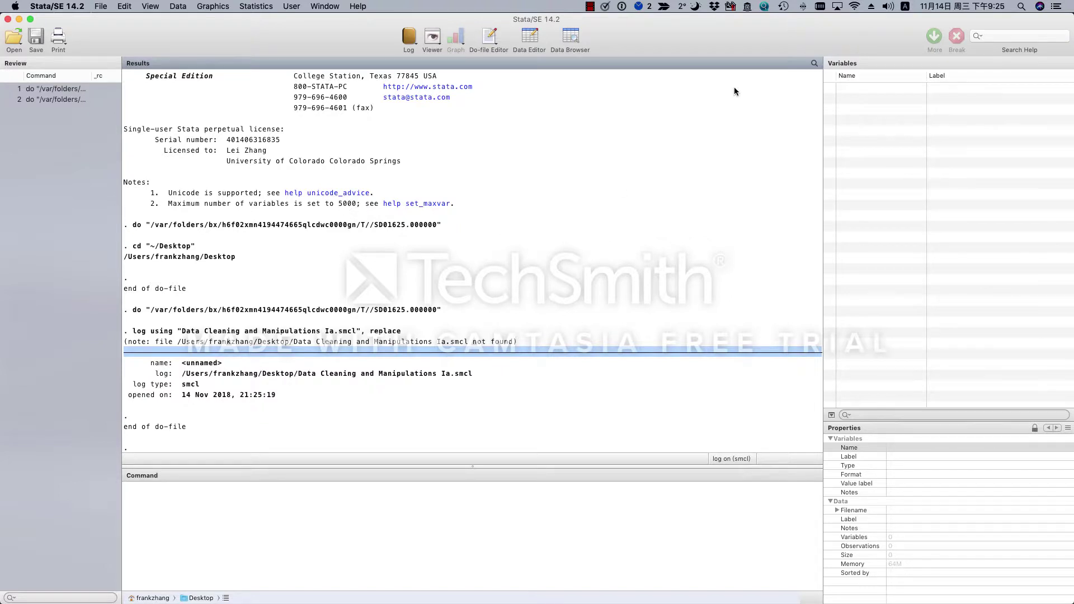
pyautogui.moveTo(816, 35); pyautogui.dragTo(684, 22)
pyautogui.click(995, 193)
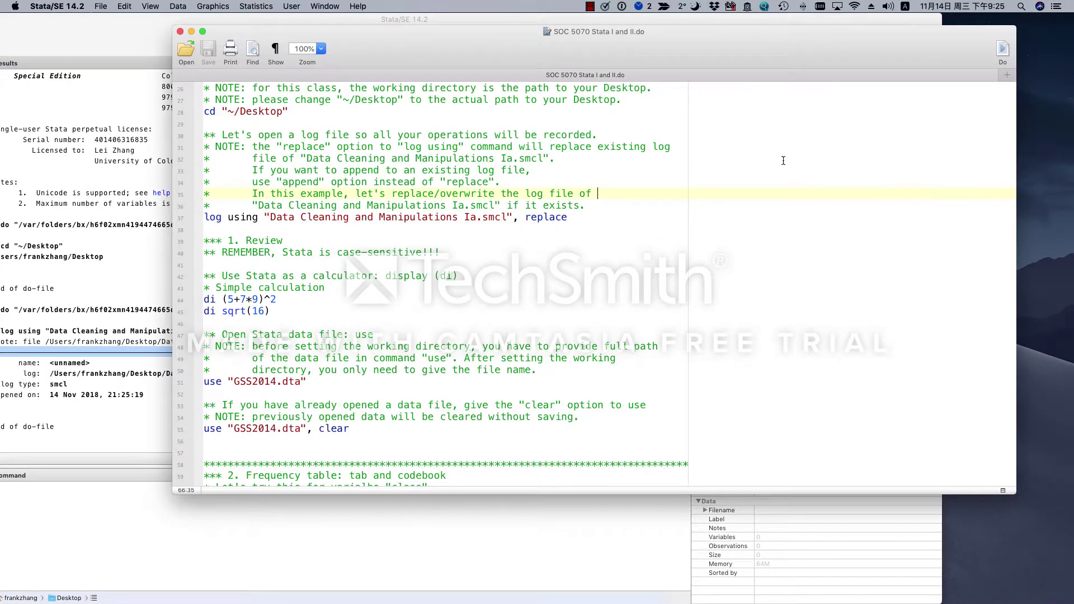
pyautogui.moveTo(519, 56); pyautogui.dragTo(474, 148)
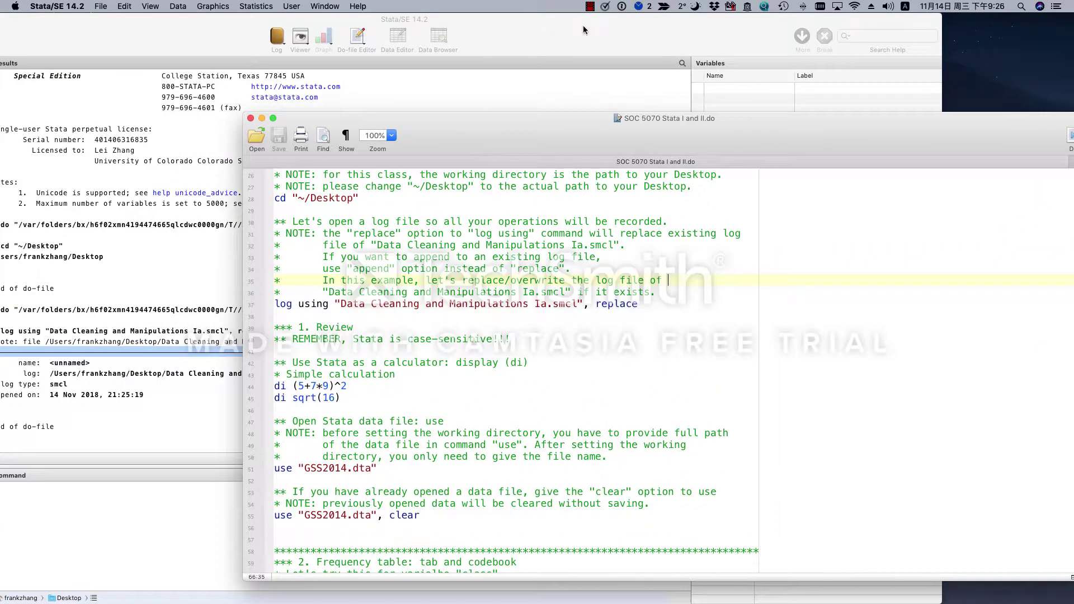
pyautogui.moveTo(585, 30); pyautogui.dragTo(694, 27)
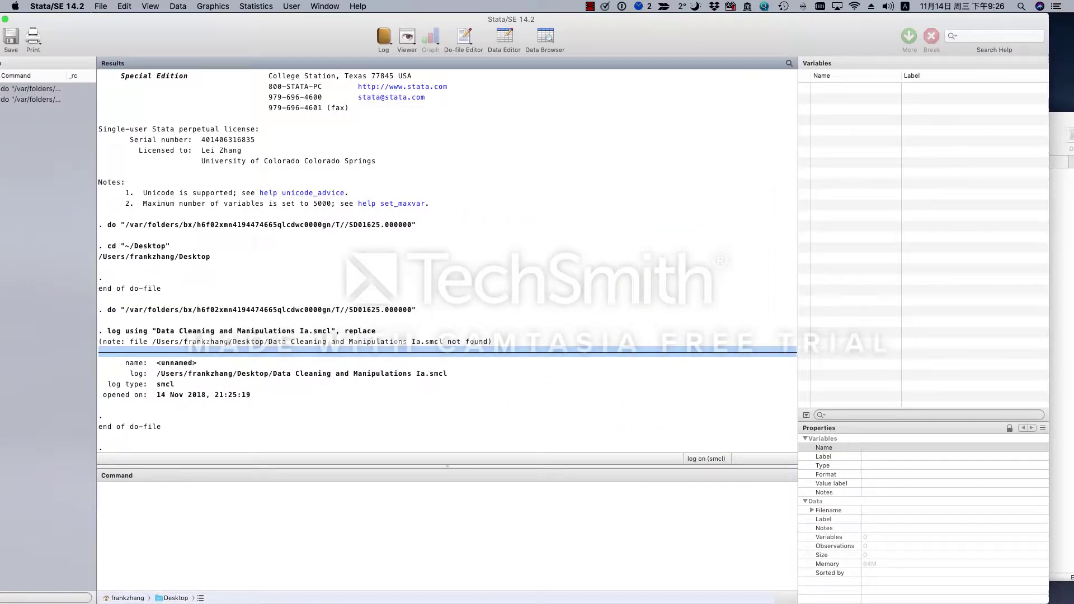
# Run the simple calculation di (5+7*9)^2 from the calculator section of the do-file.
pyautogui.click(1056, 263)
pyautogui.scroll(-2, 576, 389)
pyautogui.scroll(-1, 577, 389)
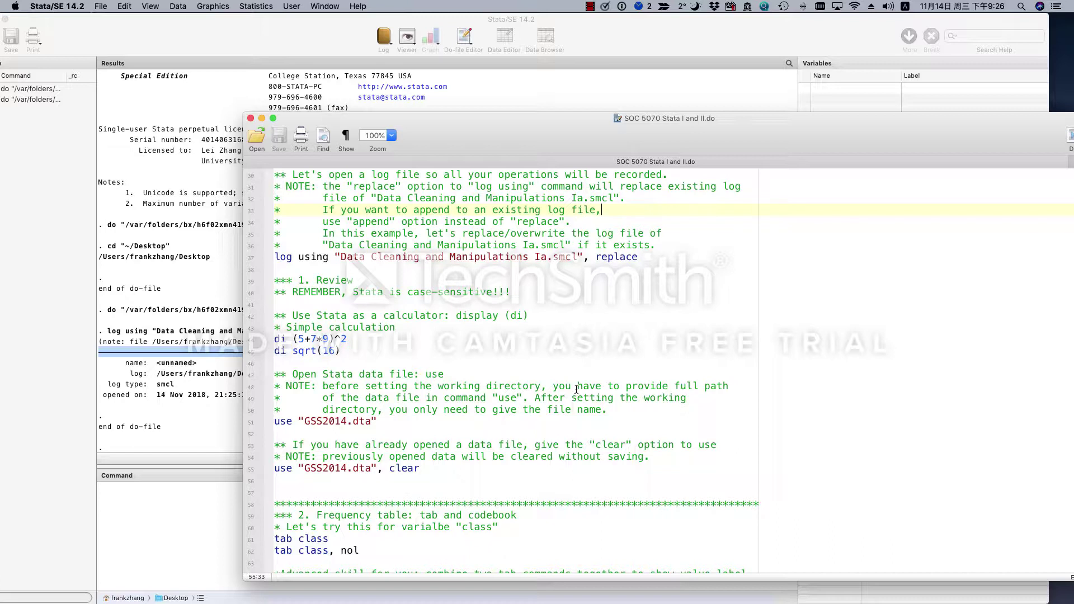
pyautogui.click(362, 347)
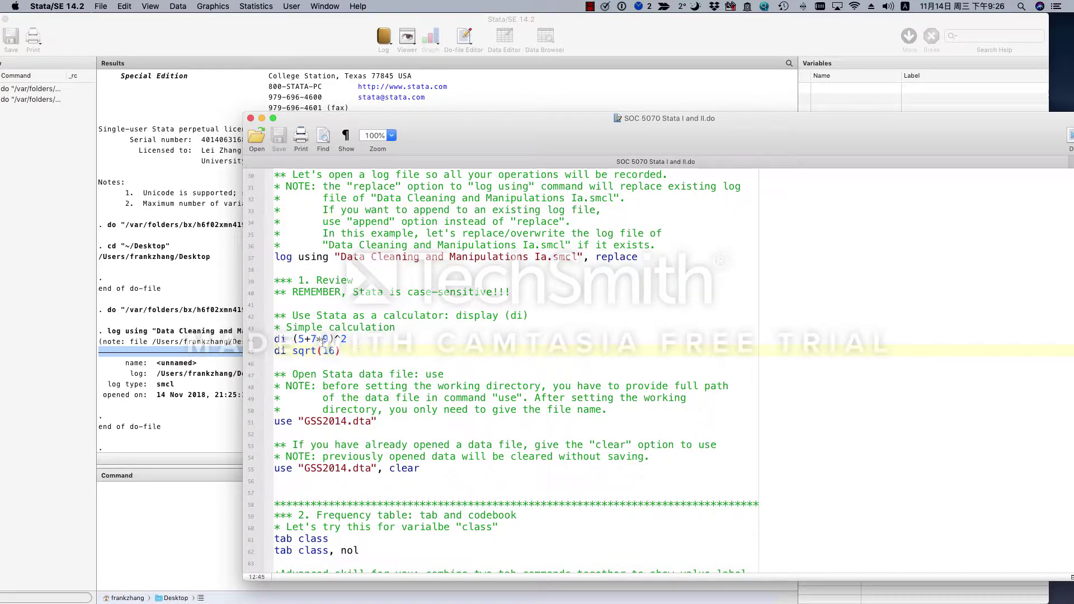
pyautogui.click(278, 339)
pyautogui.click(287, 339)
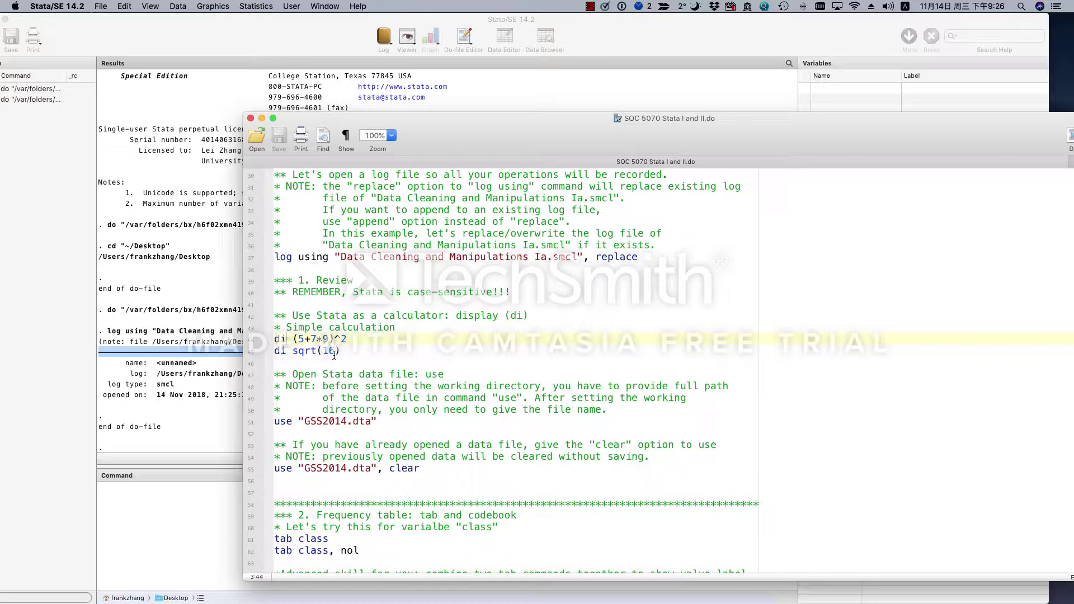
pyautogui.moveTo(311, 339); pyautogui.dragTo(329, 339)
pyautogui.moveTo(297, 339); pyautogui.dragTo(329, 339)
pyautogui.moveTo(347, 339); pyautogui.dragTo(274, 339)
pyautogui.moveTo(971, 143); pyautogui.dragTo(952, 144)
pyautogui.click(1053, 139)
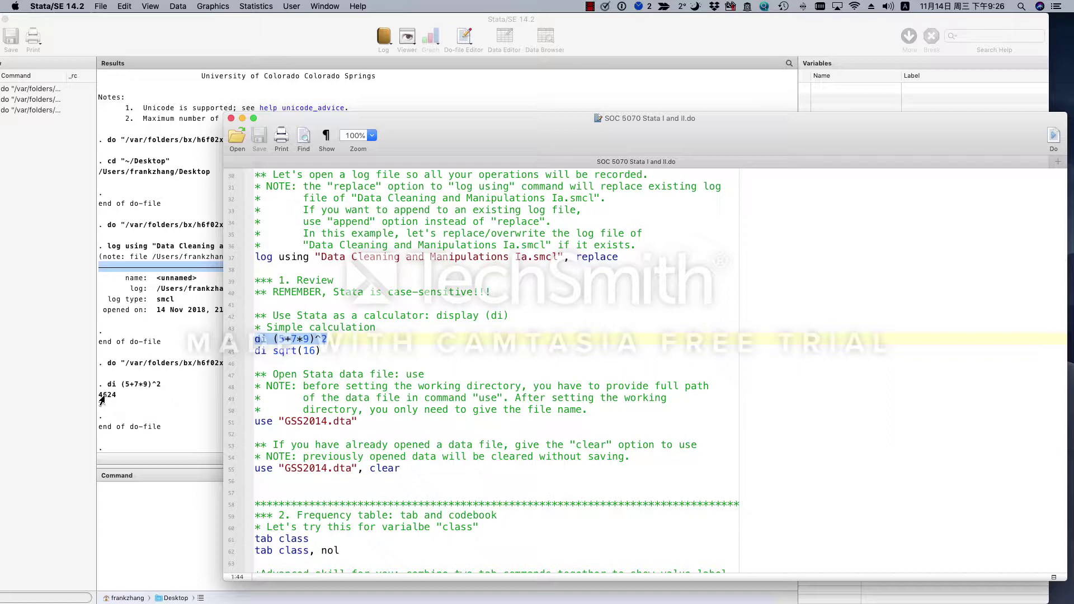
# Try extra spaces between di and sqrt(16) in the square-root line, and restore the single space.
pyautogui.click(310, 351)
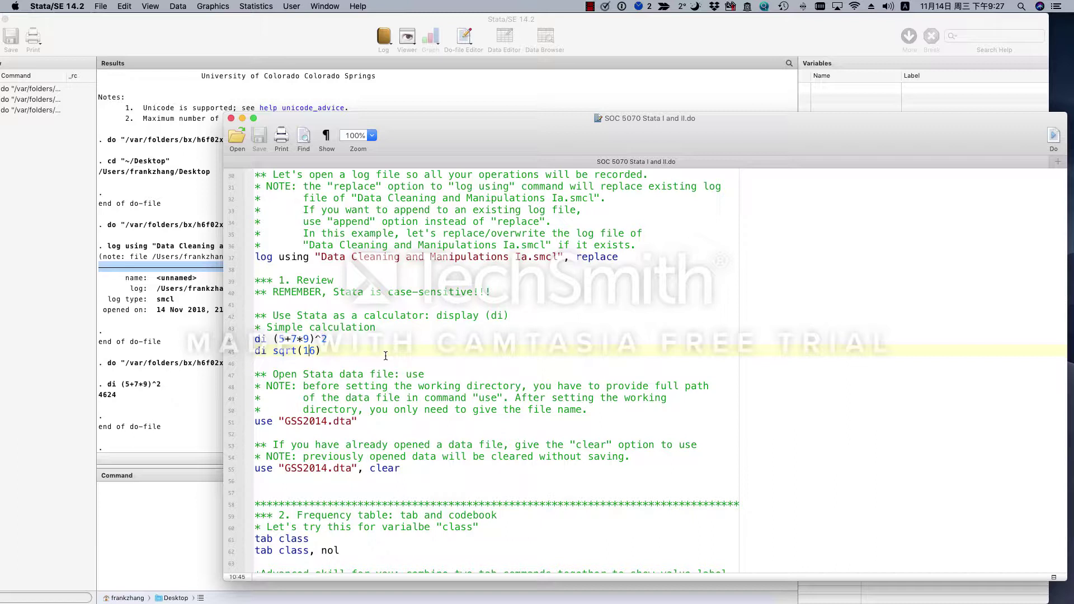
pyautogui.click(281, 351)
pyautogui.press('super+Left')
pyautogui.hotkey('shift', 'Right')
pyautogui.hotkey('shift', 'Right')
pyautogui.doubleClick(270, 349)
pyautogui.press('Right')
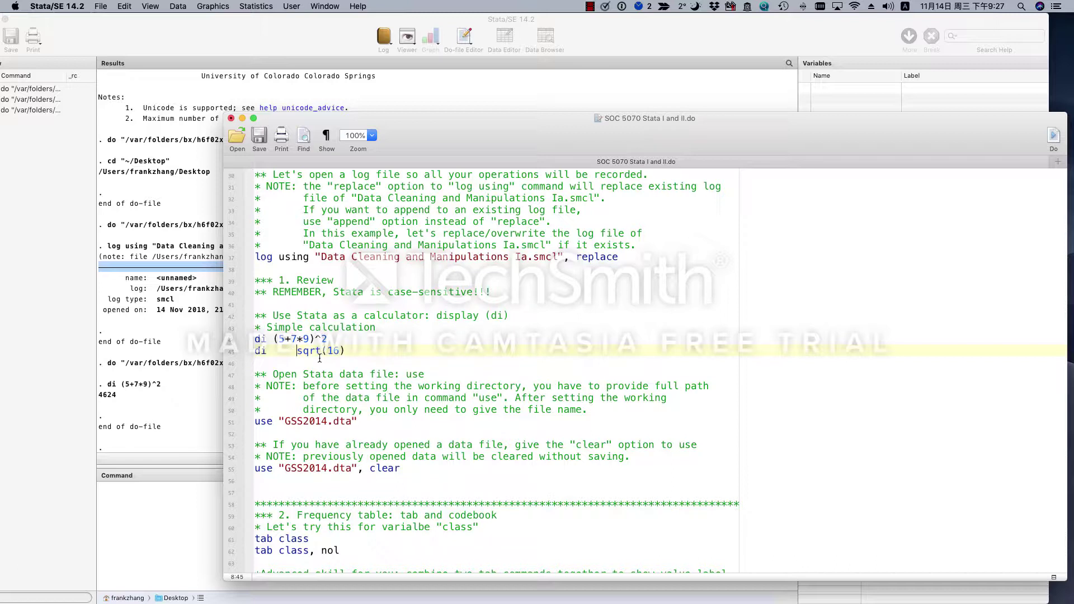
pyautogui.press('BackSpace')
pyautogui.press('BackSpace')
pyautogui.press('BackSpace')
pyautogui.press('BackSpace')
pyautogui.press('Left')
pyautogui.press('Left')
pyautogui.press('Left')
pyautogui.press('Left')
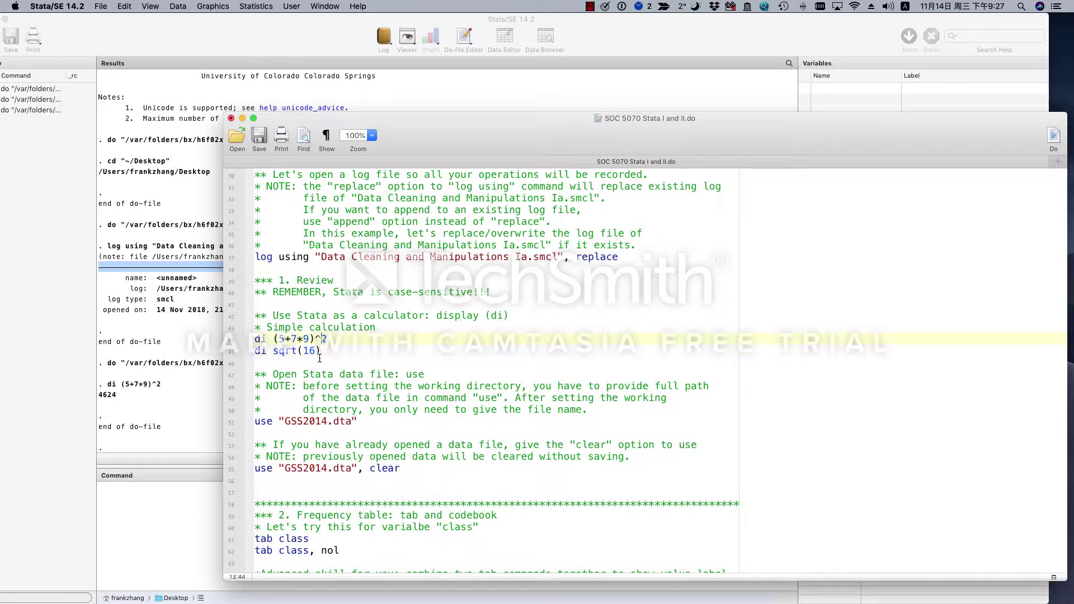
pyautogui.press('Right')
pyautogui.press('Right')
pyautogui.press('Right')
pyautogui.press('Right')
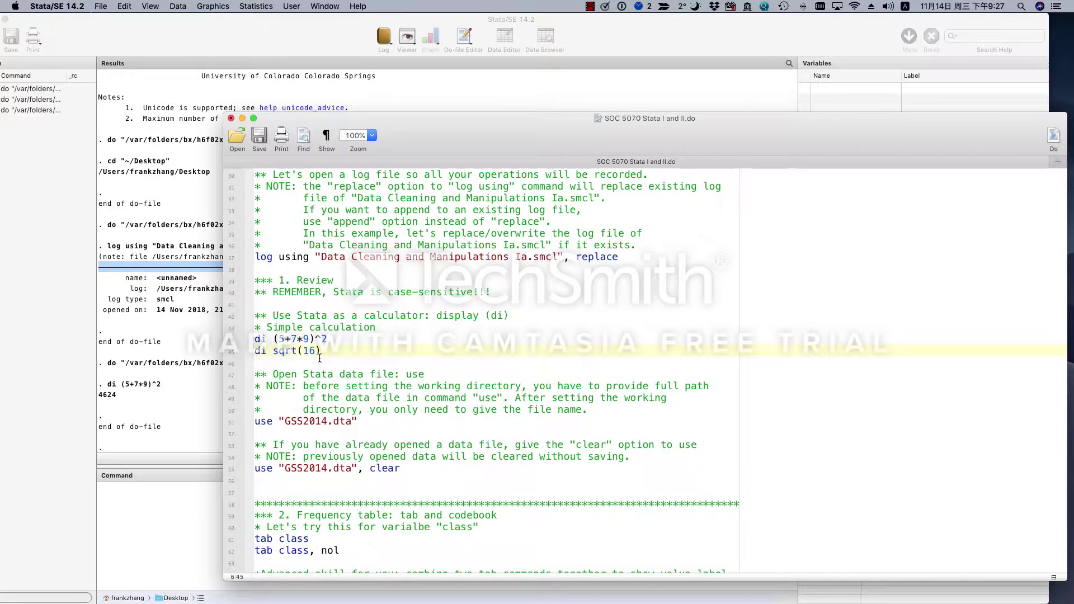
# Run the square-root calculation di sqrt(16) from the do-file.
pyautogui.moveTo(273, 352); pyautogui.dragTo(296, 352)
pyautogui.doubleClick(308, 350)
pyautogui.click(318, 351)
pyautogui.write(')')
pyautogui.press('Left')
pyautogui.press('Left')
pyautogui.press('Left')
pyautogui.press('Right')
pyautogui.doubleClick(311, 350)
pyautogui.tripleClick(334, 352)
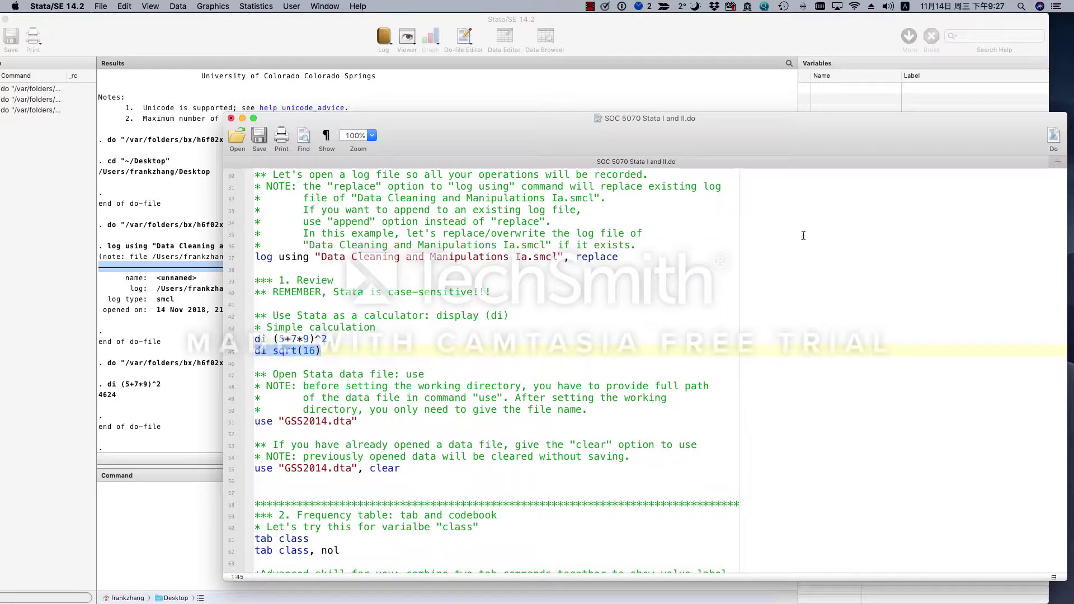
pyautogui.click(1051, 140)
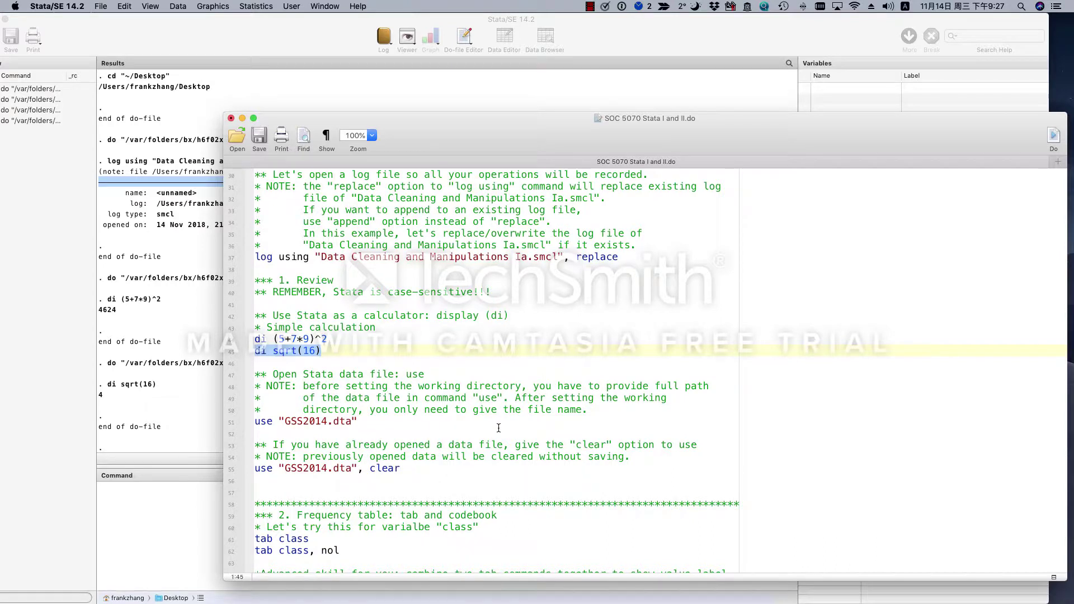
# Uncover the main window to examine the results and variable list, and put the do-file back at the data-opening section.
pyautogui.scroll(-3, 498, 428)
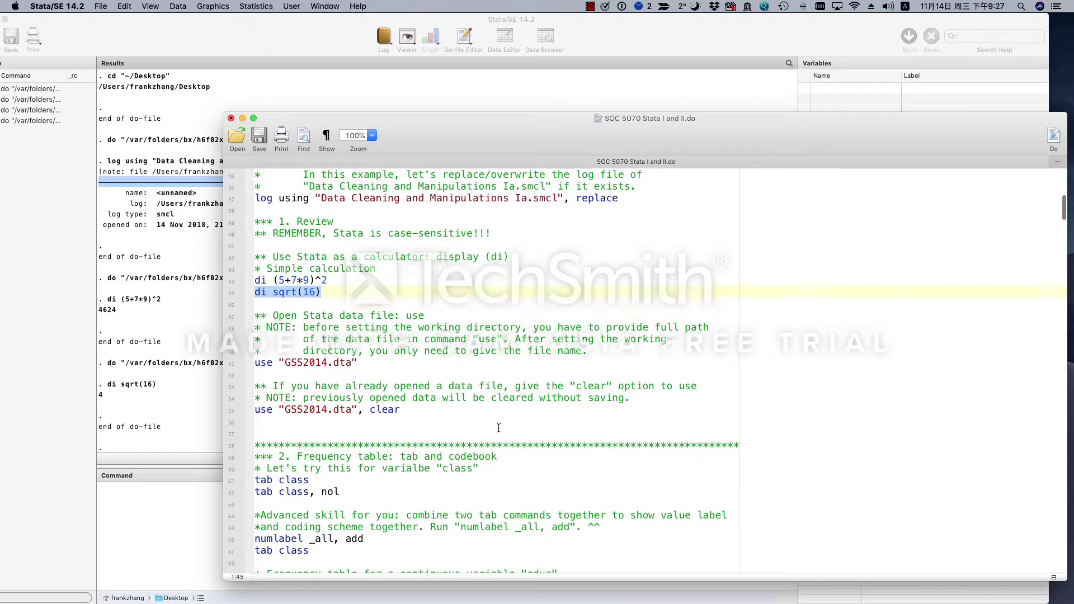
pyautogui.scroll(-1, 498, 428)
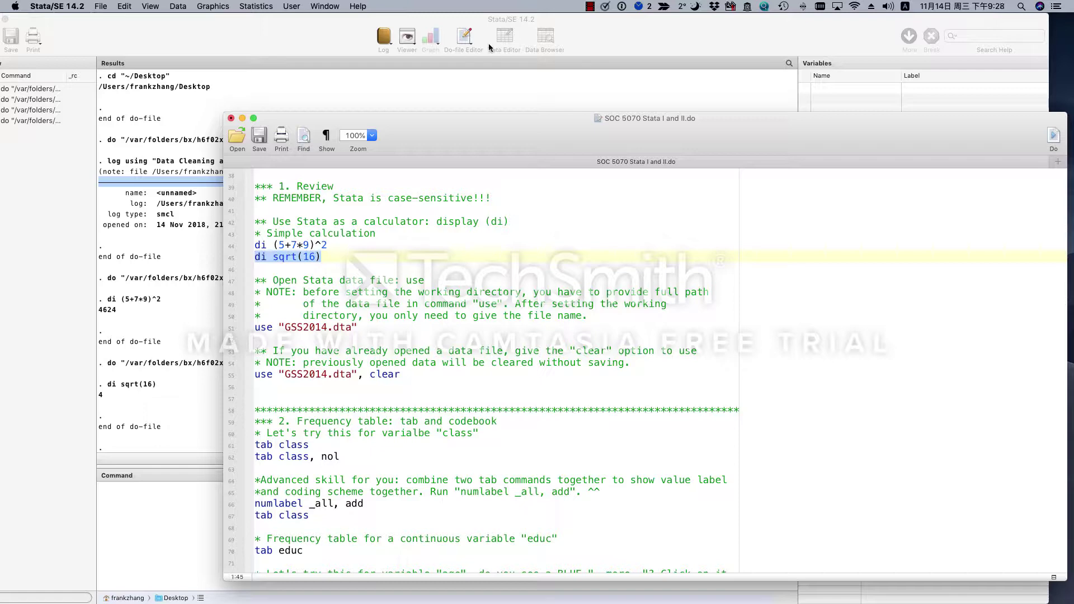
pyautogui.moveTo(546, 134); pyautogui.dragTo(430, 425)
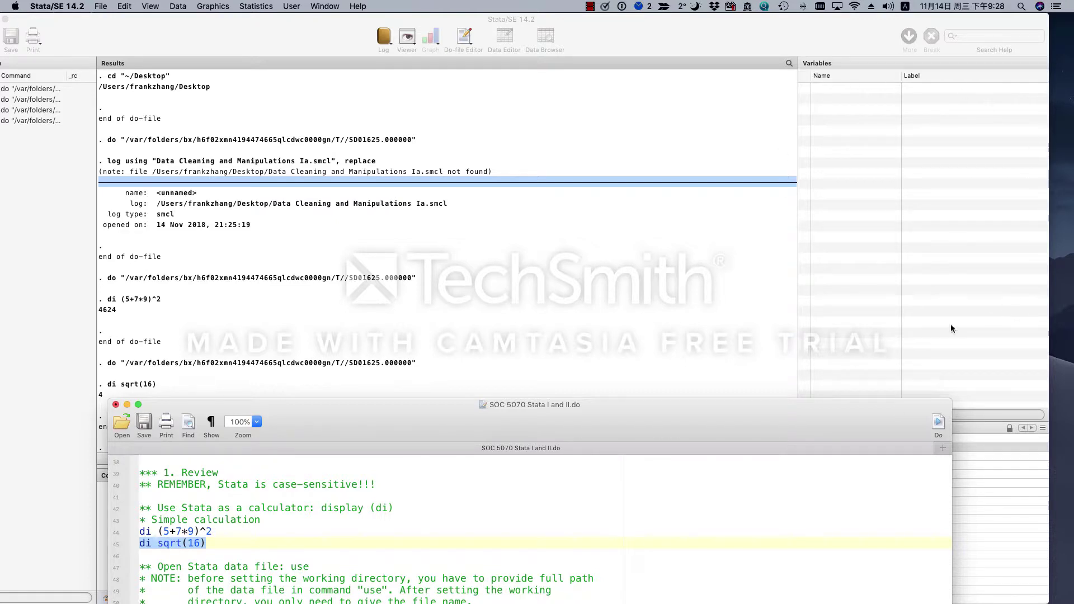
pyautogui.moveTo(645, 423); pyautogui.dragTo(807, 82)
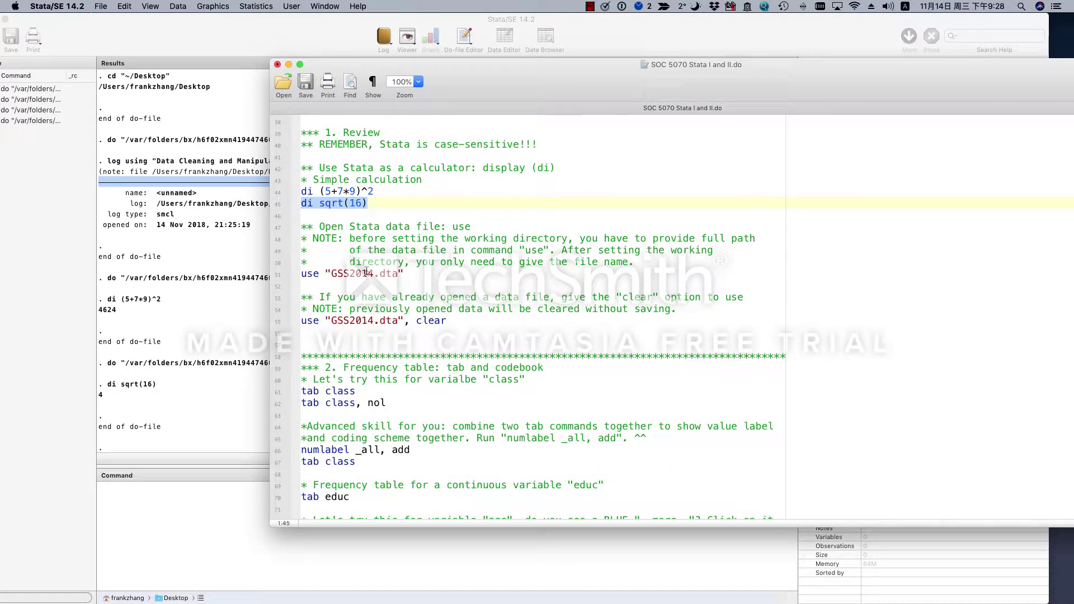
# Load the GSS2014 data by running use "GSS2014.dta", clear from the do-file's data-opening section.
pyautogui.tripleClick(302, 275)
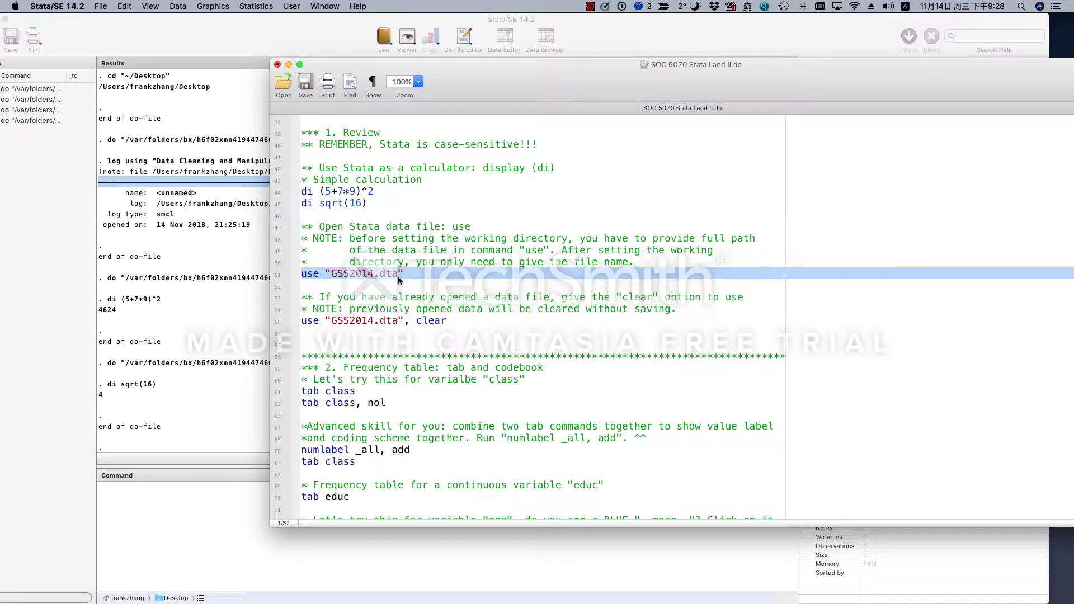
pyautogui.click(317, 274)
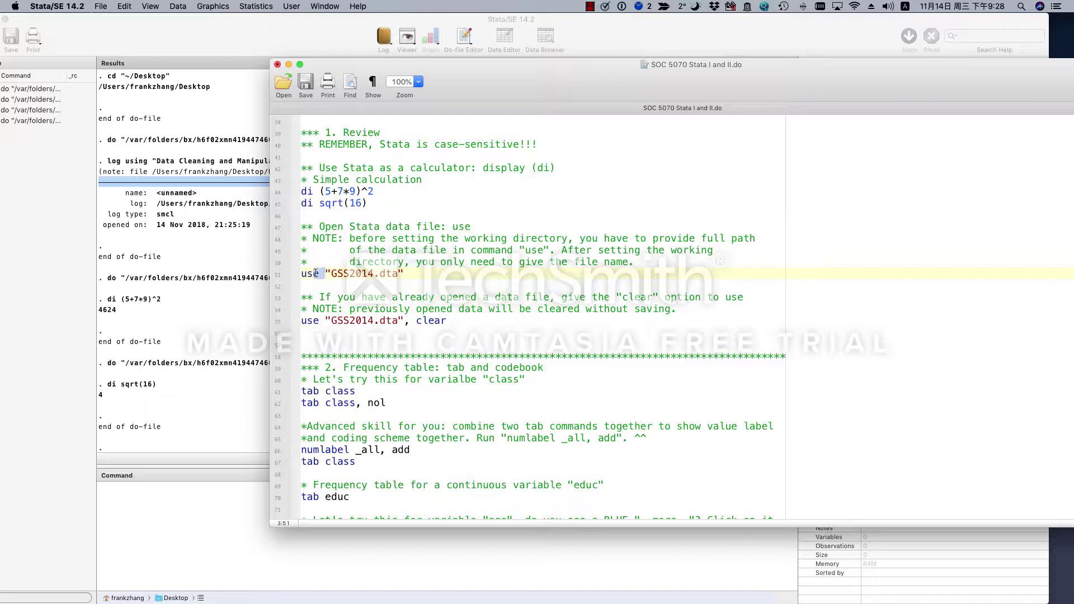
pyautogui.moveTo(316, 274); pyautogui.dragTo(408, 274)
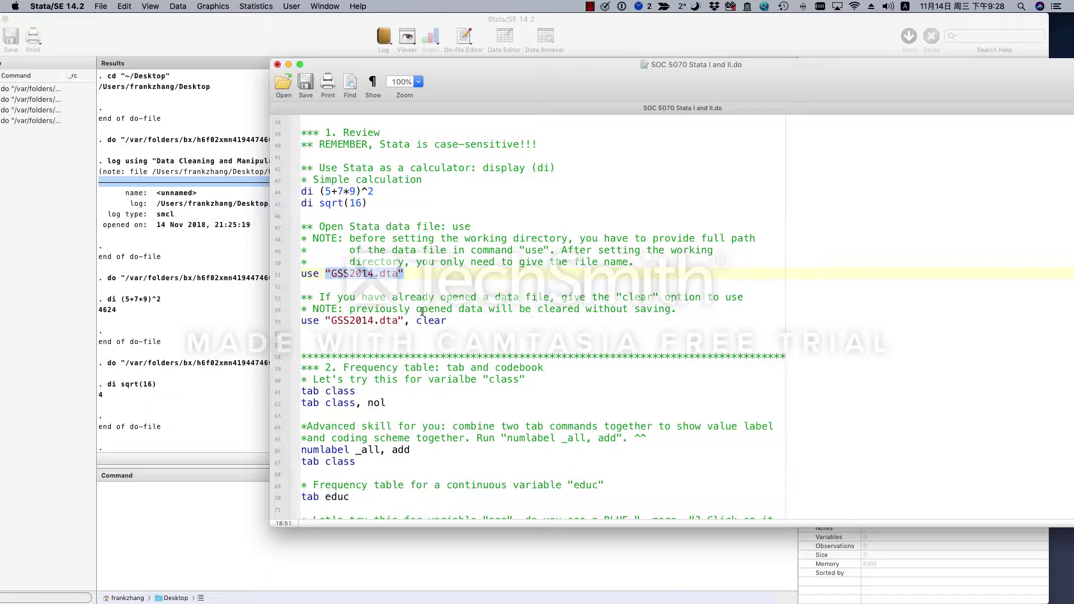
pyautogui.click(419, 283)
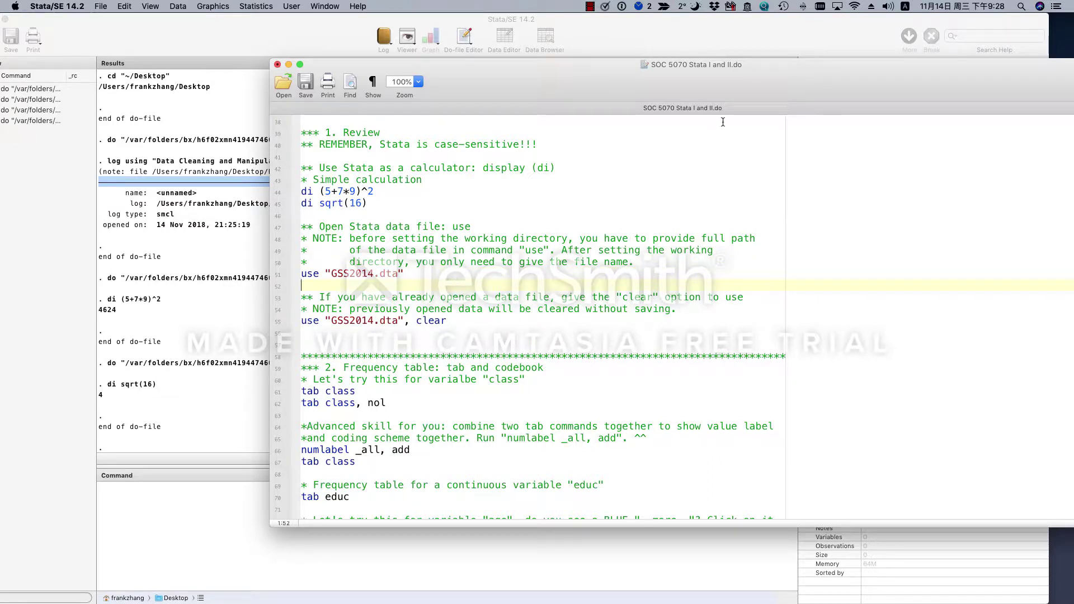
pyautogui.moveTo(726, 99); pyautogui.dragTo(698, 118)
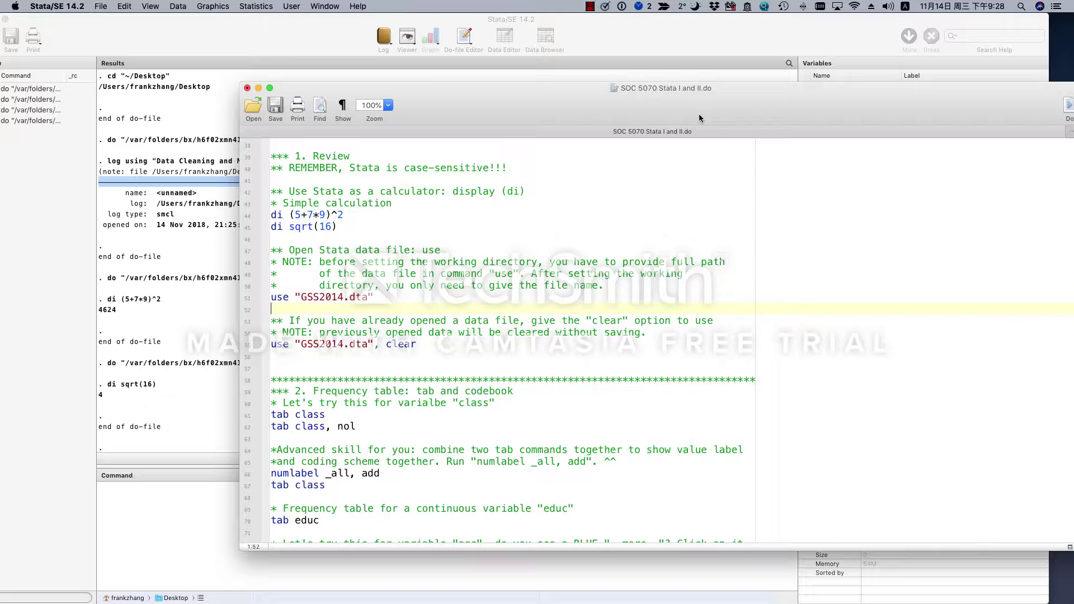
pyautogui.click(441, 345)
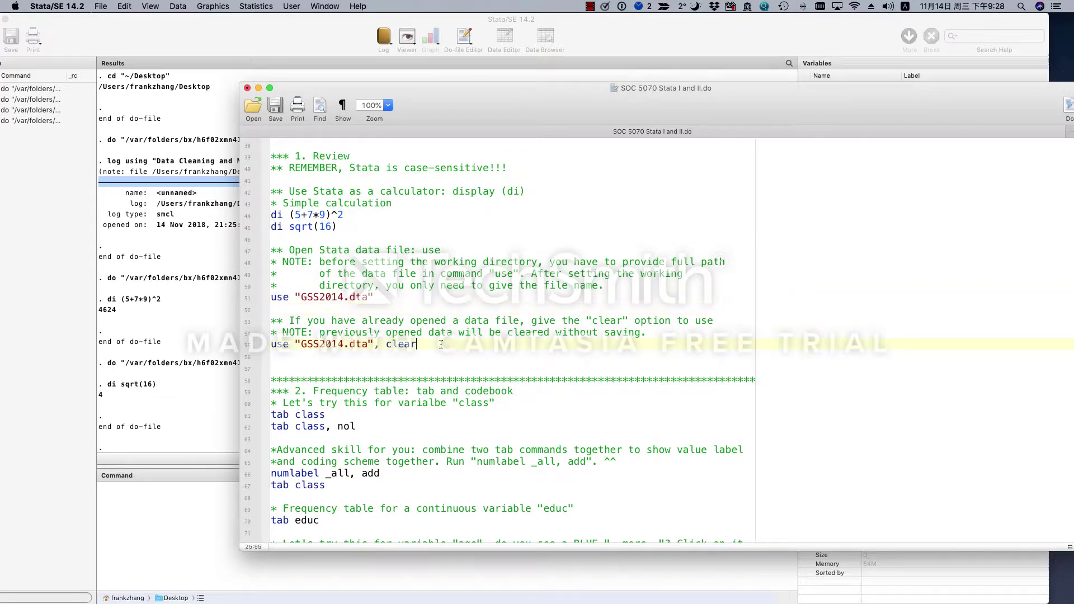
pyautogui.moveTo(415, 345); pyautogui.dragTo(375, 349)
pyautogui.click(284, 345)
pyautogui.moveTo(442, 344); pyautogui.dragTo(245, 350)
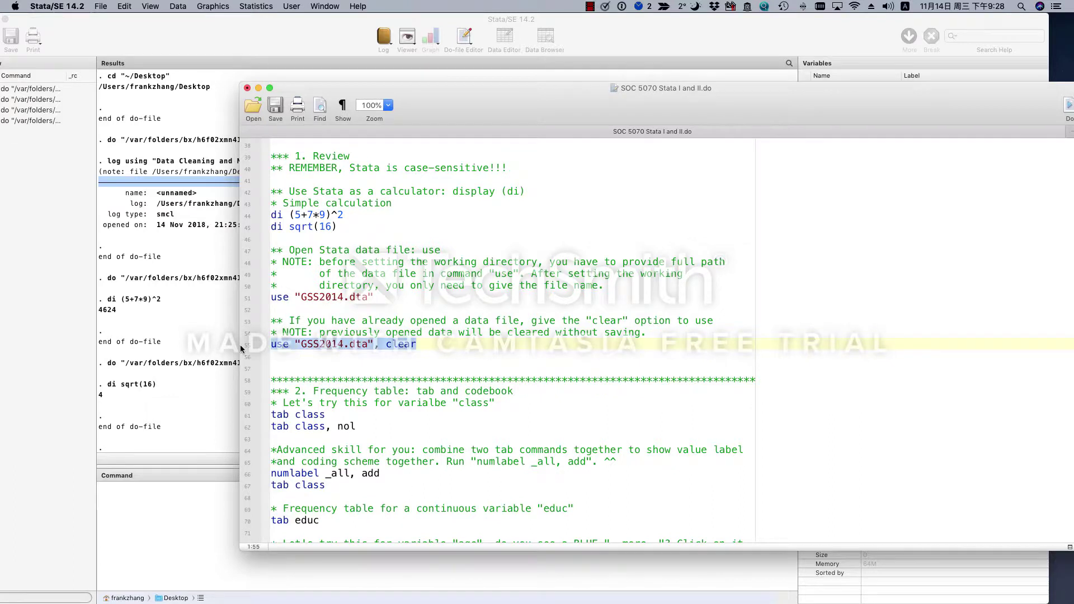
pyautogui.click(1070, 107)
# Uncover the main window to examine the loaded variables and their labels, and move the do-file back over it.
pyautogui.moveTo(890, 109); pyautogui.dragTo(853, 269)
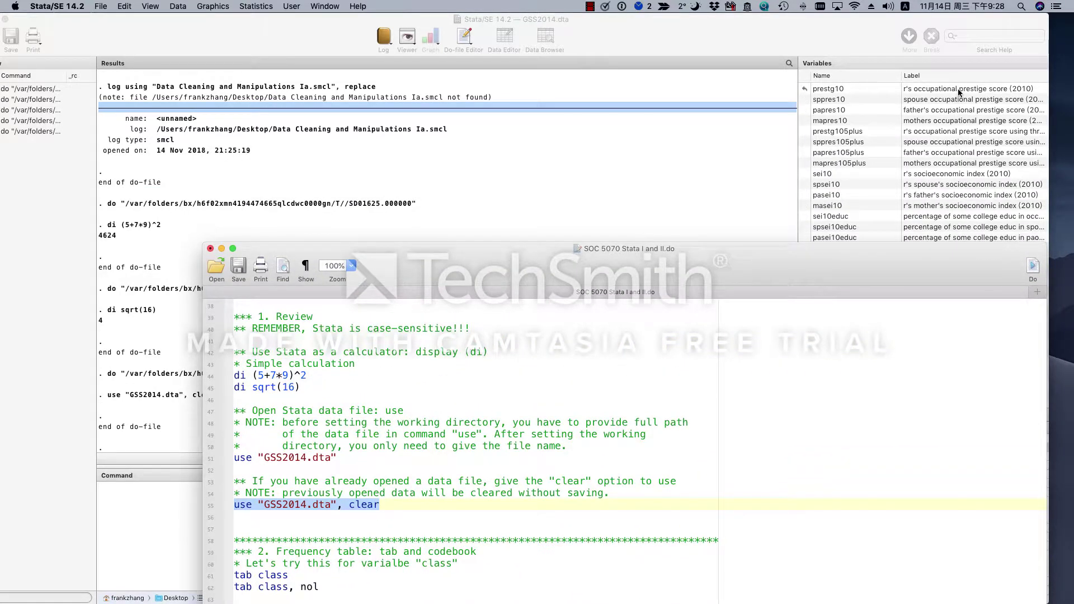
pyautogui.moveTo(699, 275); pyautogui.dragTo(735, 86)
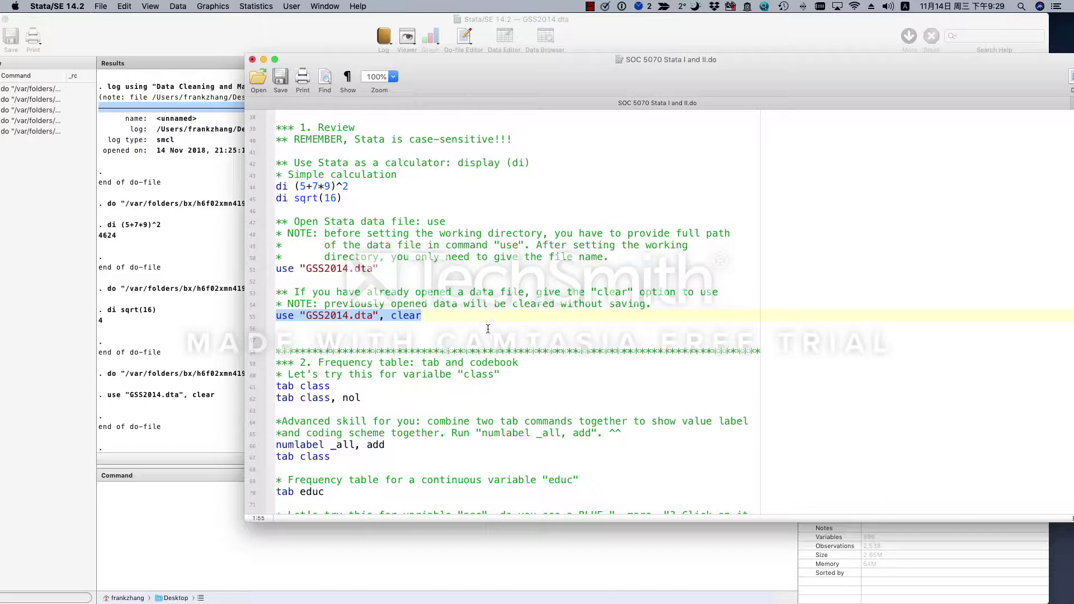
# Run the tab class frequency table from section 2 of the do-file.
pyautogui.click(461, 315)
pyautogui.scroll(-5, 540, 347)
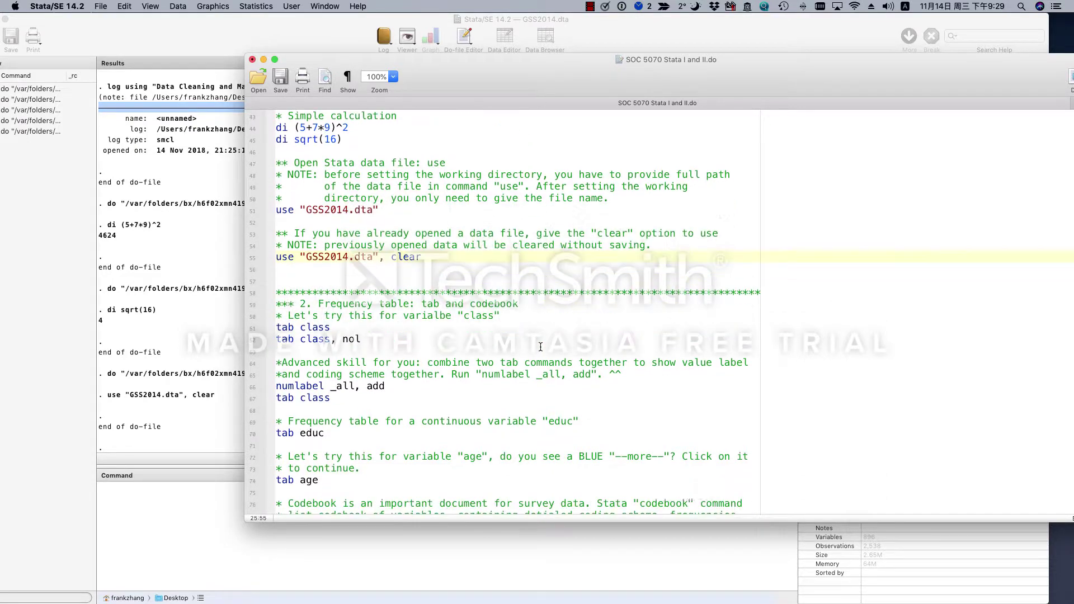
pyautogui.scroll(5, 541, 347)
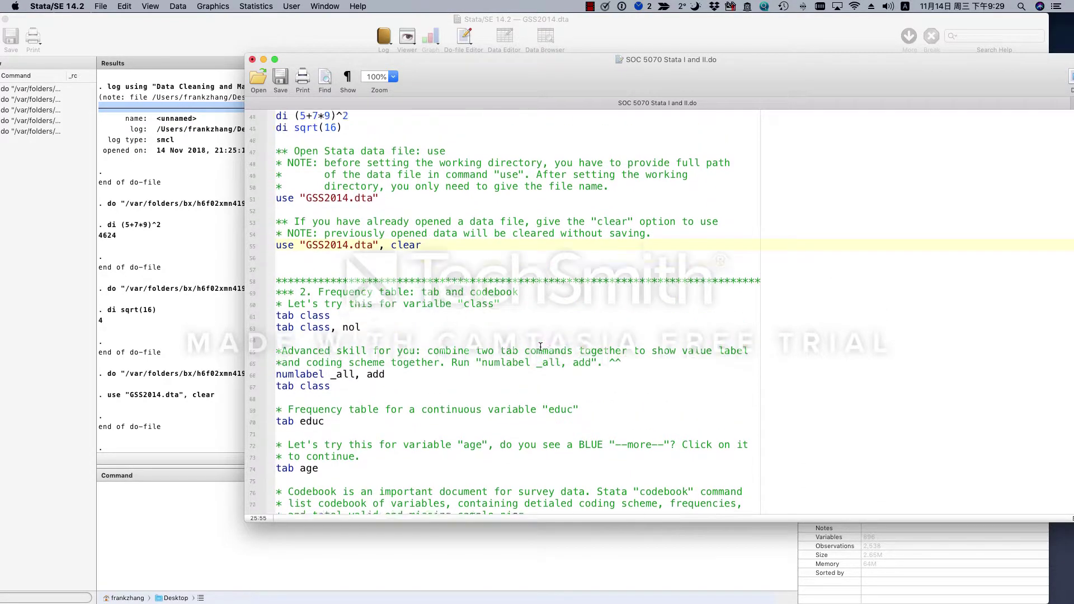
pyautogui.scroll(3, 540, 346)
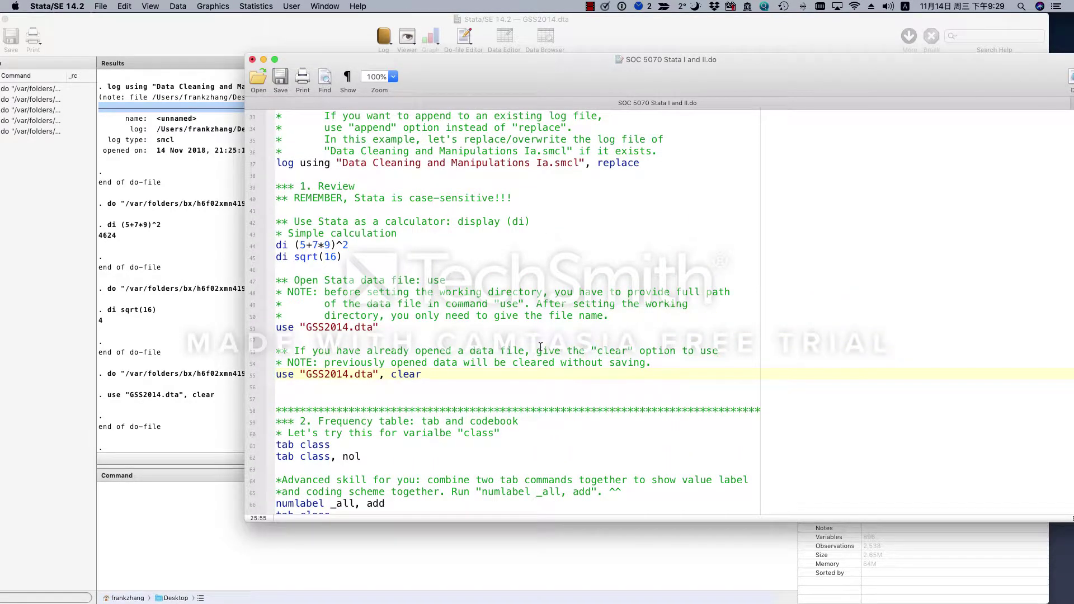
pyautogui.scroll(-10, 540, 346)
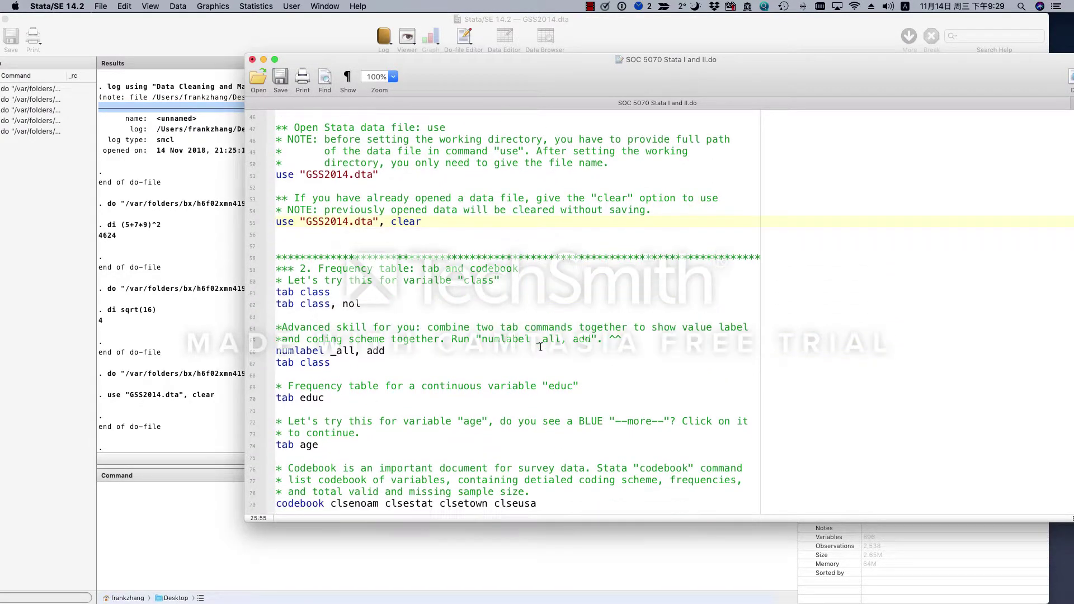
pyautogui.scroll(-1, 540, 346)
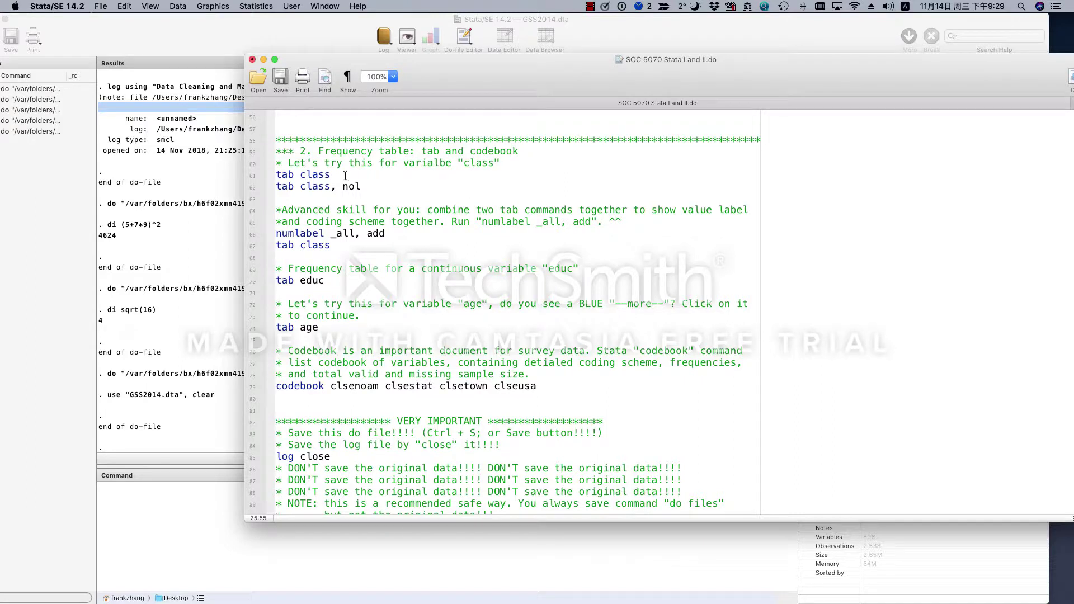
pyautogui.moveTo(331, 174); pyautogui.dragTo(276, 176)
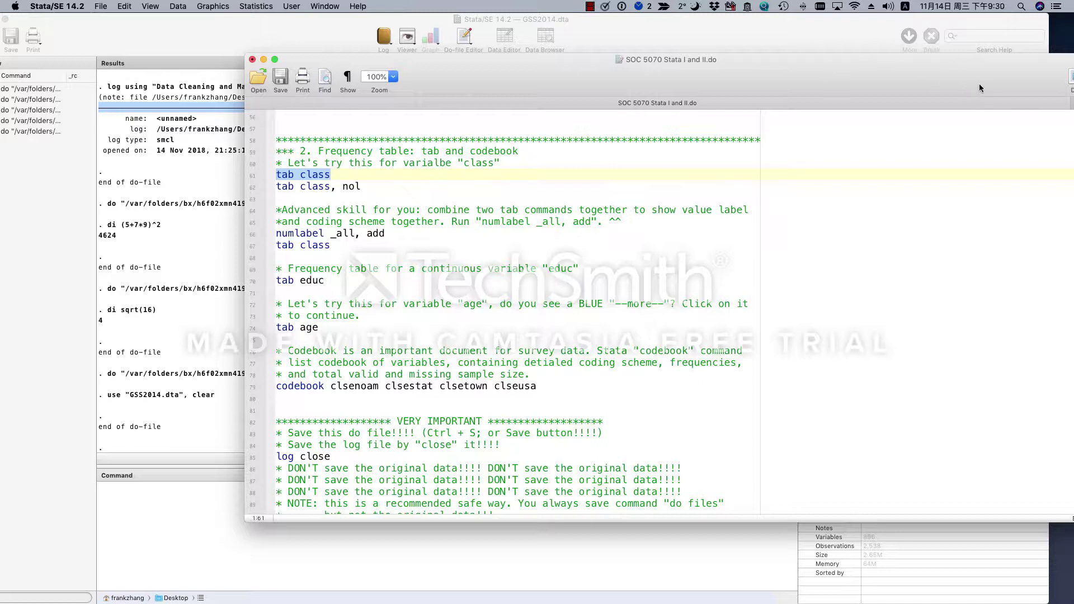
pyautogui.click(1070, 78)
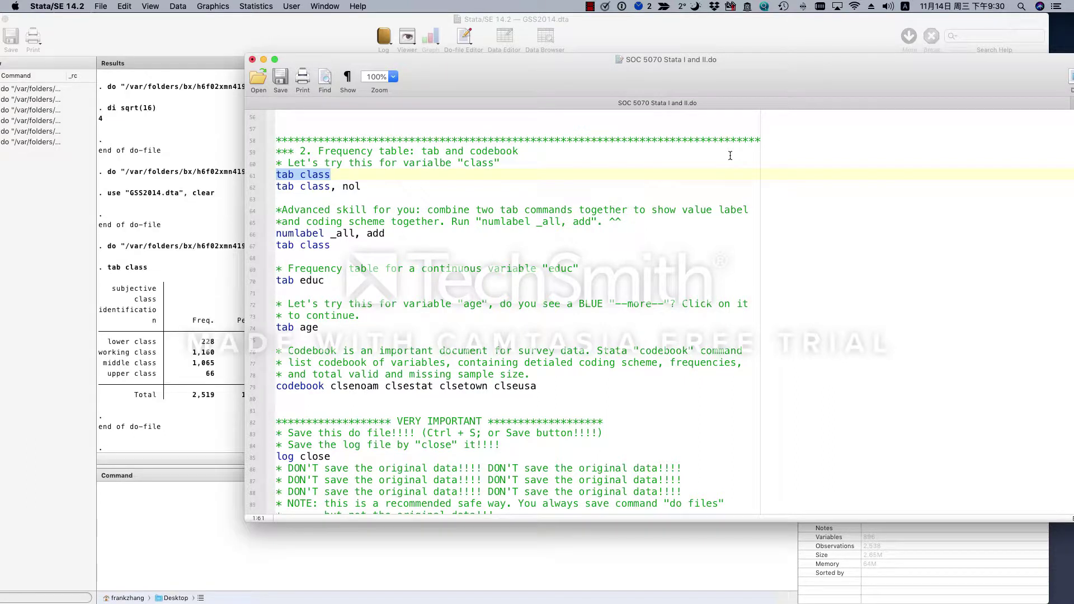
# Examine the class frequency table in the results, including its variable label, total, category frequencies and cumulative percentages.
pyautogui.click(191, 232)
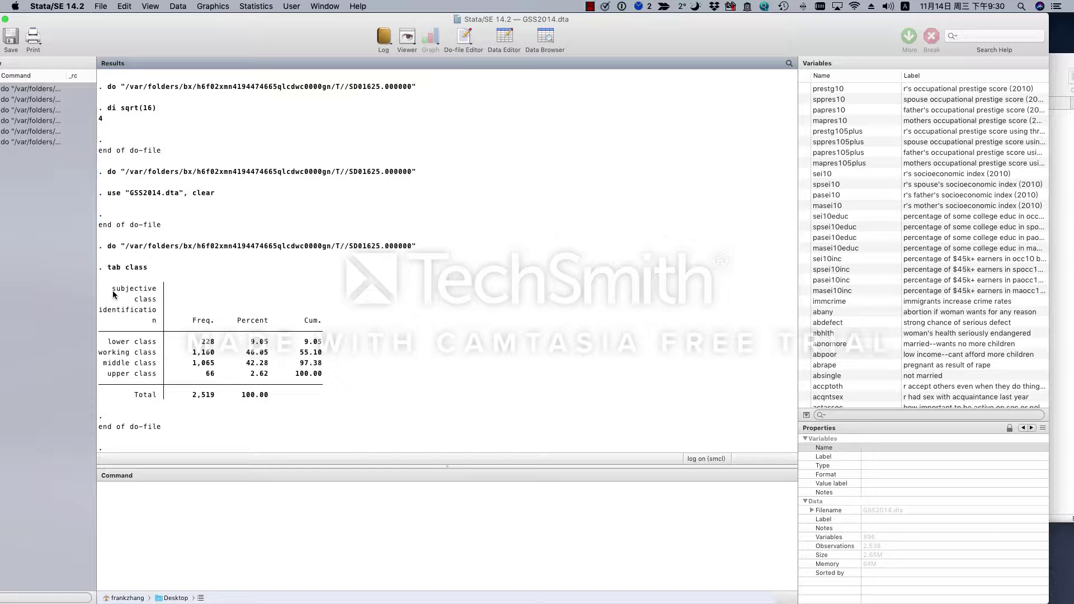
pyautogui.moveTo(113, 291); pyautogui.dragTo(155, 320)
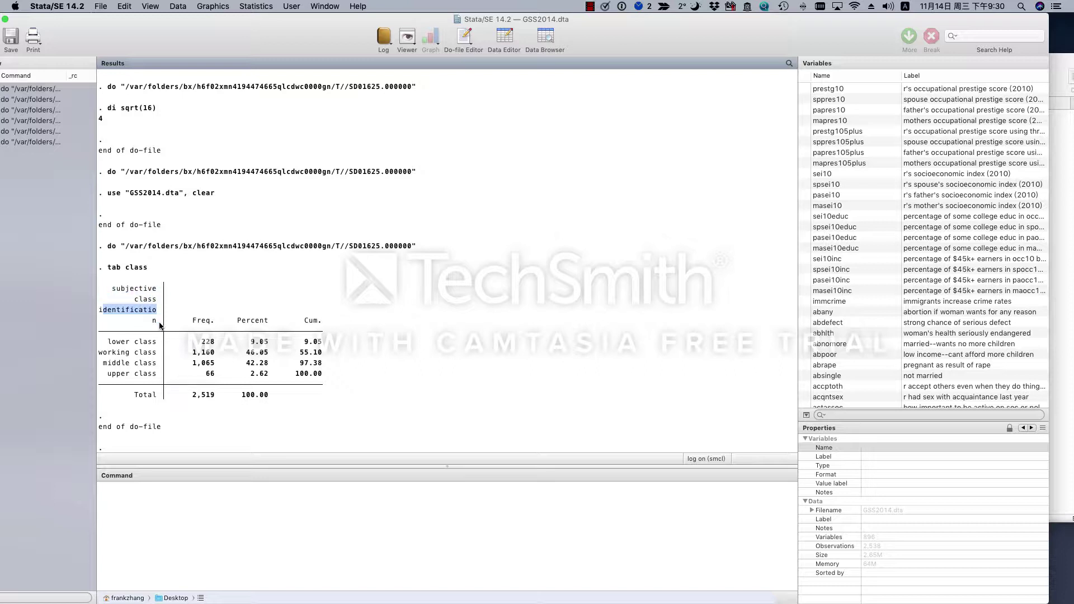
pyautogui.click(160, 326)
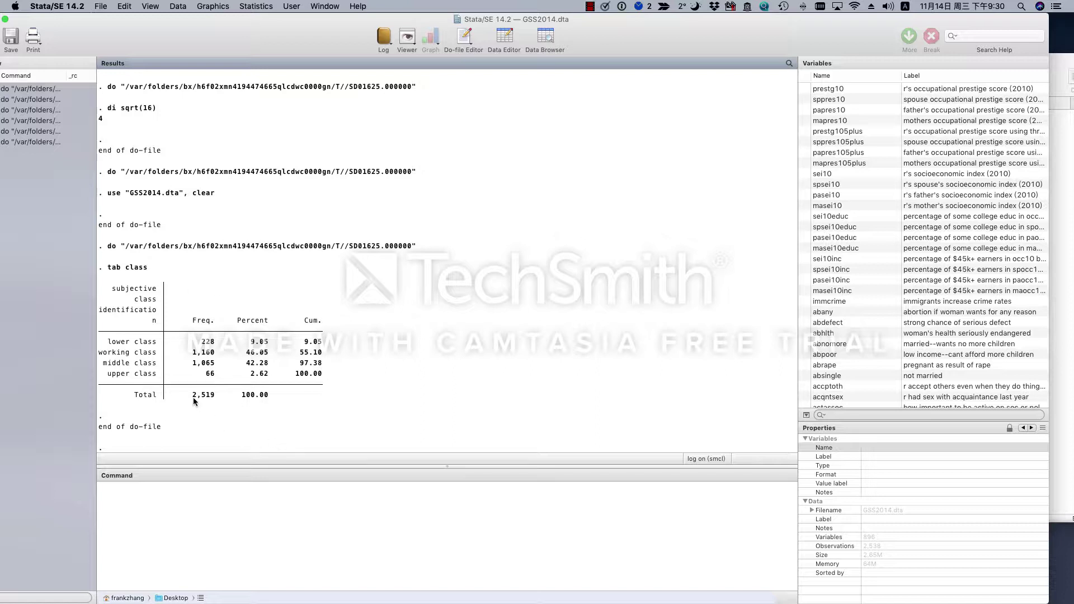
pyautogui.moveTo(194, 398); pyautogui.dragTo(211, 400)
pyautogui.moveTo(204, 353); pyautogui.dragTo(211, 346)
pyautogui.moveTo(201, 372); pyautogui.dragTo(215, 374)
pyautogui.moveTo(300, 355); pyautogui.dragTo(319, 355)
# Produce a frequency table of years of schooling by entering the command tab educ directly in the main window.
pyautogui.click(329, 531)
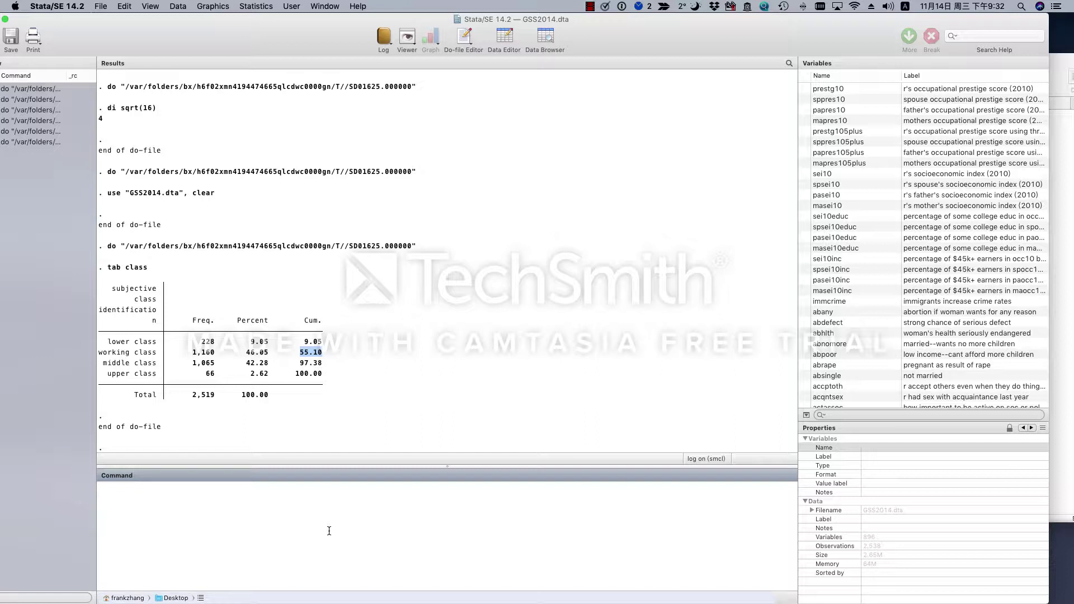
pyautogui.write('tab educ')
pyautogui.press('Return')
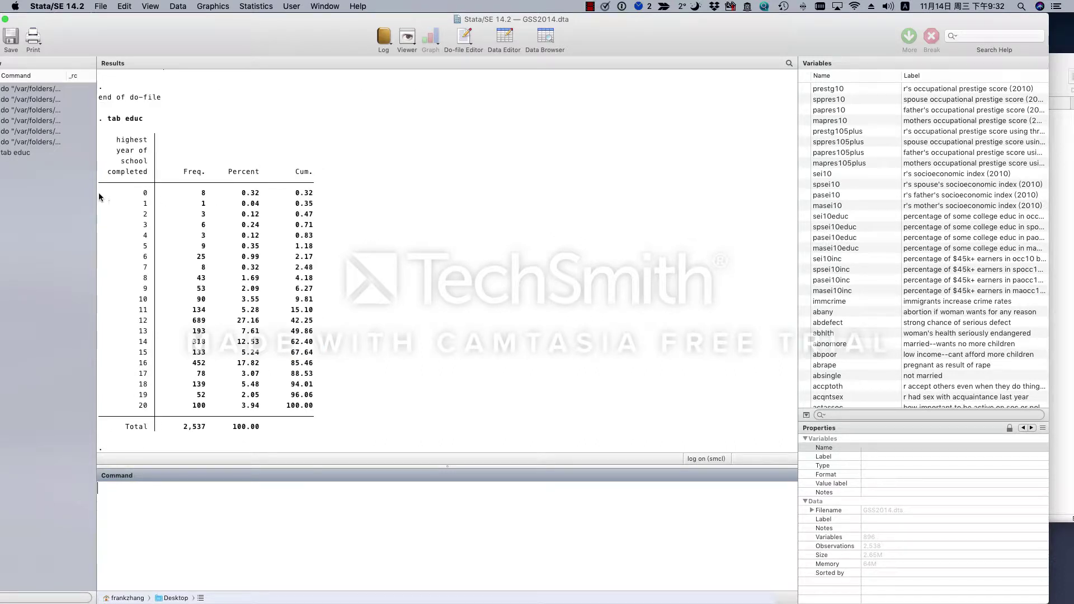
# Examine the educ frequency table, focusing on the row for 12 years of school and its cumulative percentage.
pyautogui.moveTo(99, 190); pyautogui.dragTo(453, 401)
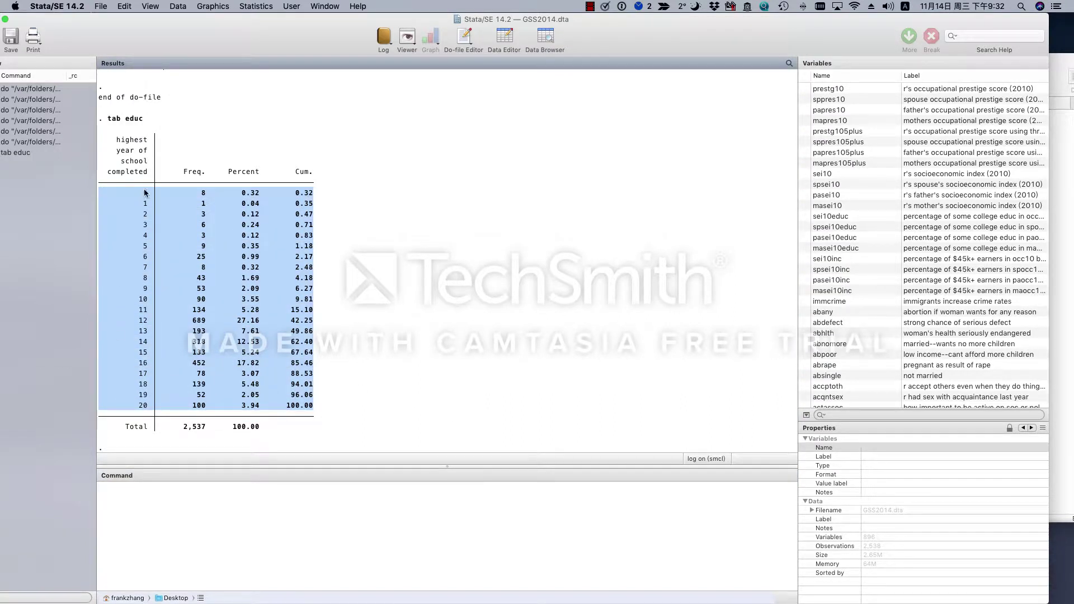
pyautogui.click(144, 413)
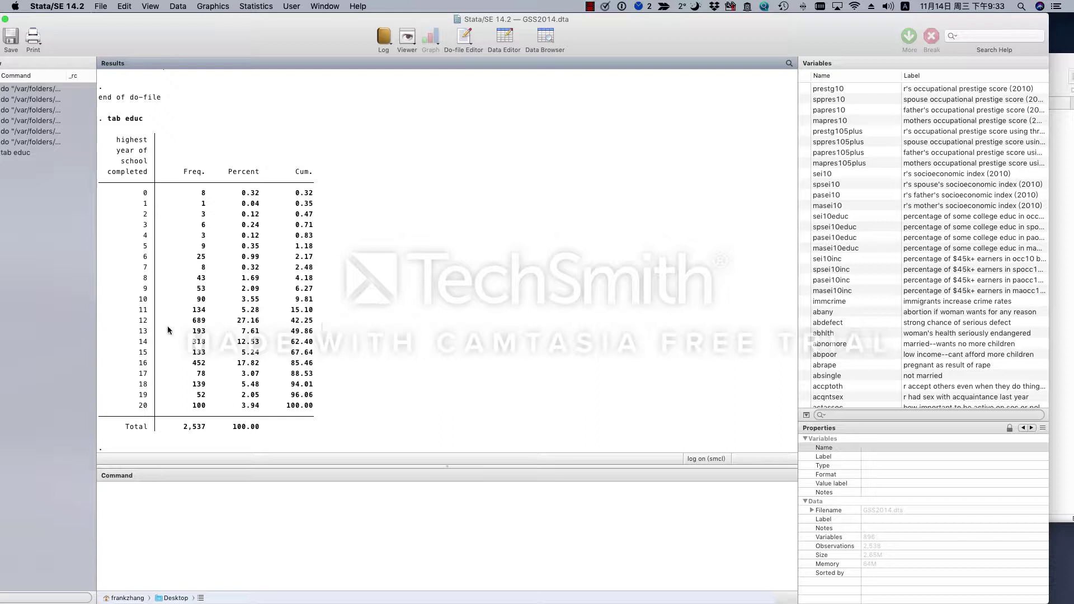
pyautogui.doubleClick(143, 321)
pyautogui.moveTo(314, 320); pyautogui.dragTo(291, 321)
pyautogui.click(317, 320)
pyautogui.moveTo(317, 320); pyautogui.dragTo(204, 323)
pyautogui.moveTo(290, 321); pyautogui.dragTo(312, 324)
# Calculate the share with more than 12 years of school by entering di 100-42.25 in the main window.
pyautogui.click(332, 529)
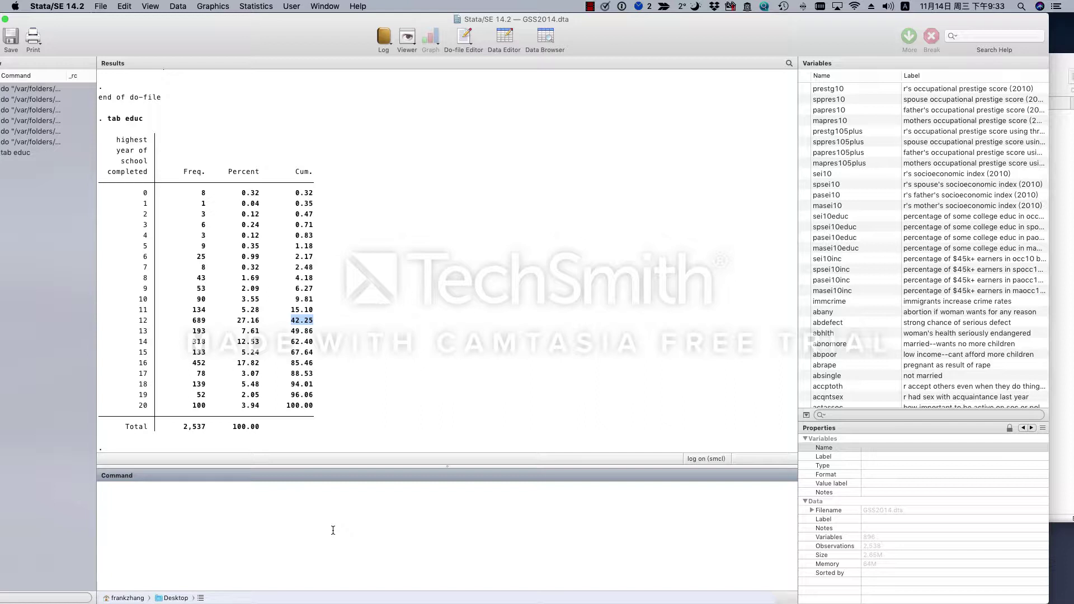
pyautogui.write('di 100-42.25')
pyautogui.press('Return')
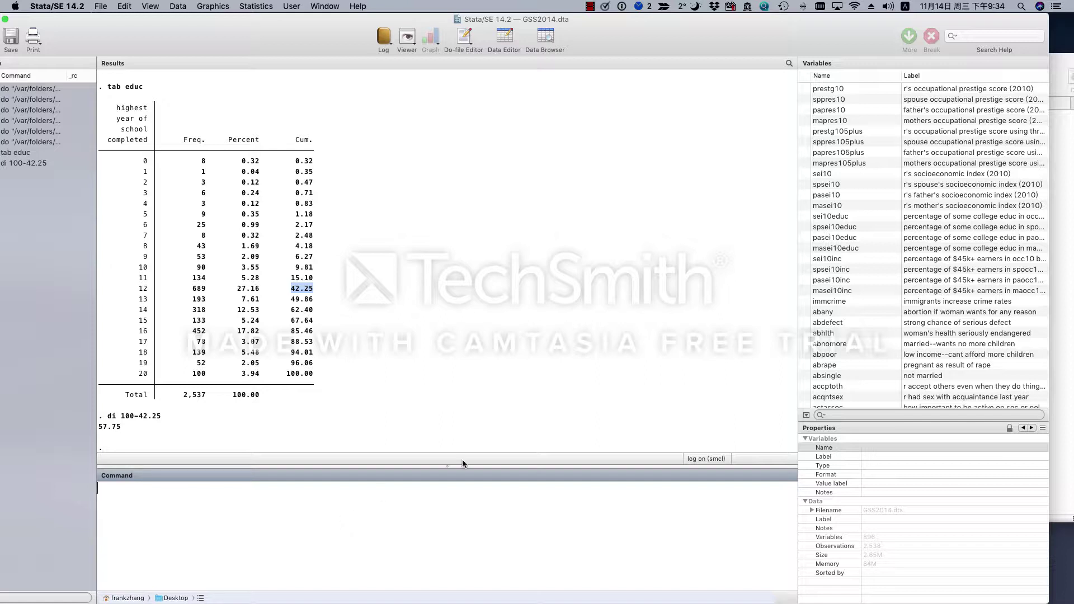
# Return to the do-file and run its first tab class line again.
pyautogui.click(1069, 393)
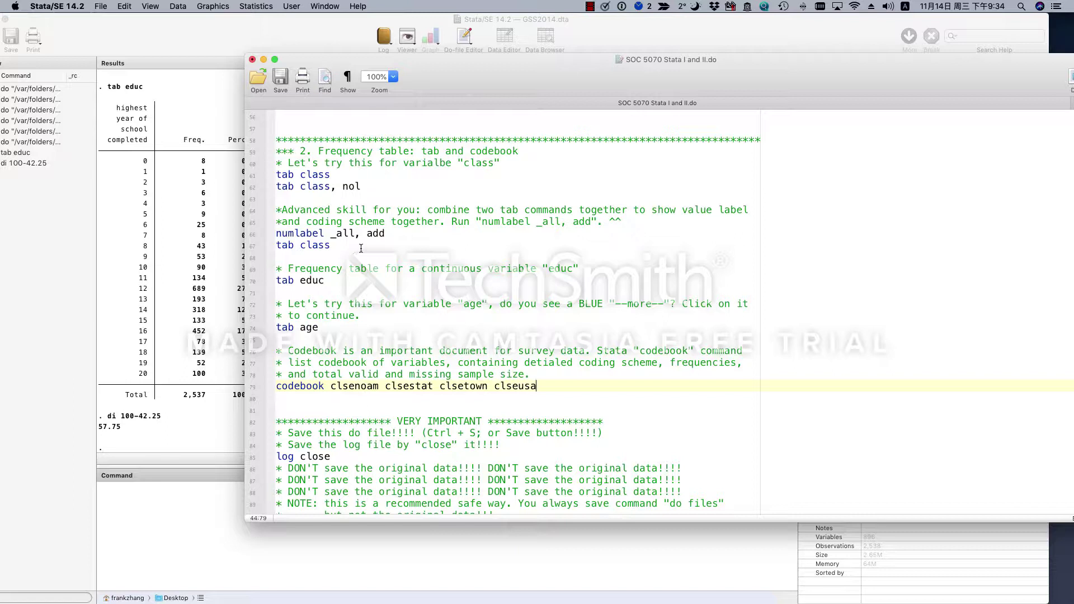
pyautogui.moveTo(349, 174); pyautogui.dragTo(276, 174)
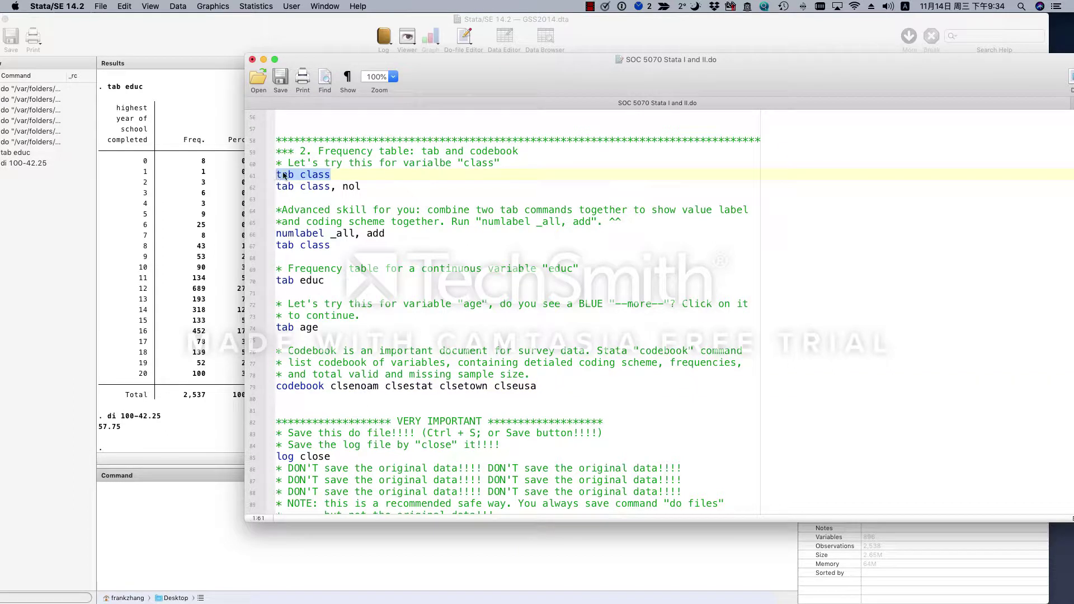
pyautogui.click(1071, 77)
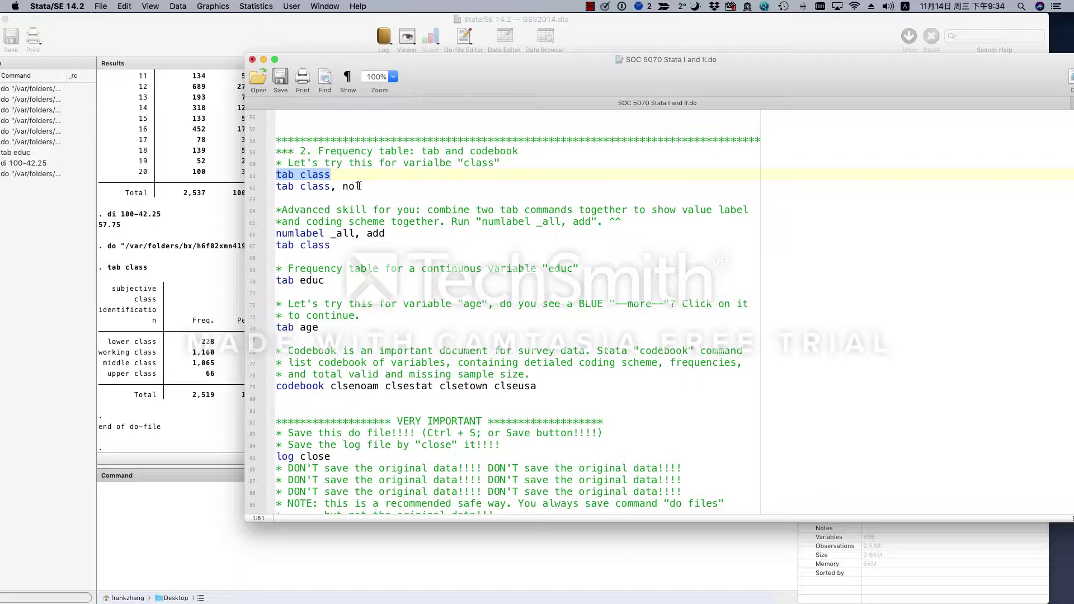
# Run tab class, nol from the do-file and examine the numeric codes in the resulting class table.
pyautogui.moveTo(361, 186); pyautogui.dragTo(262, 194)
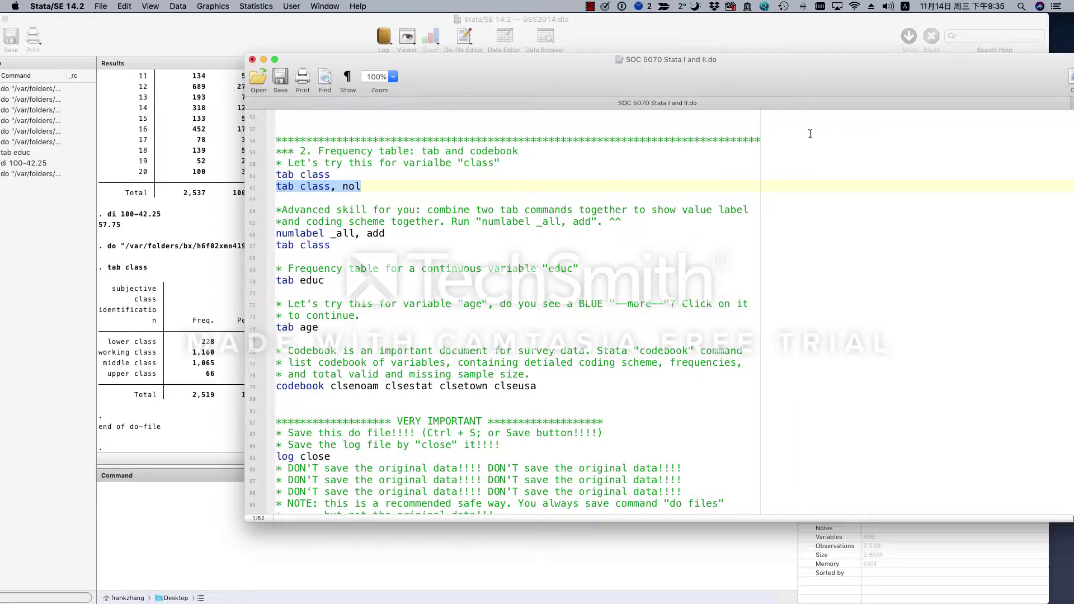
pyautogui.click(1069, 90)
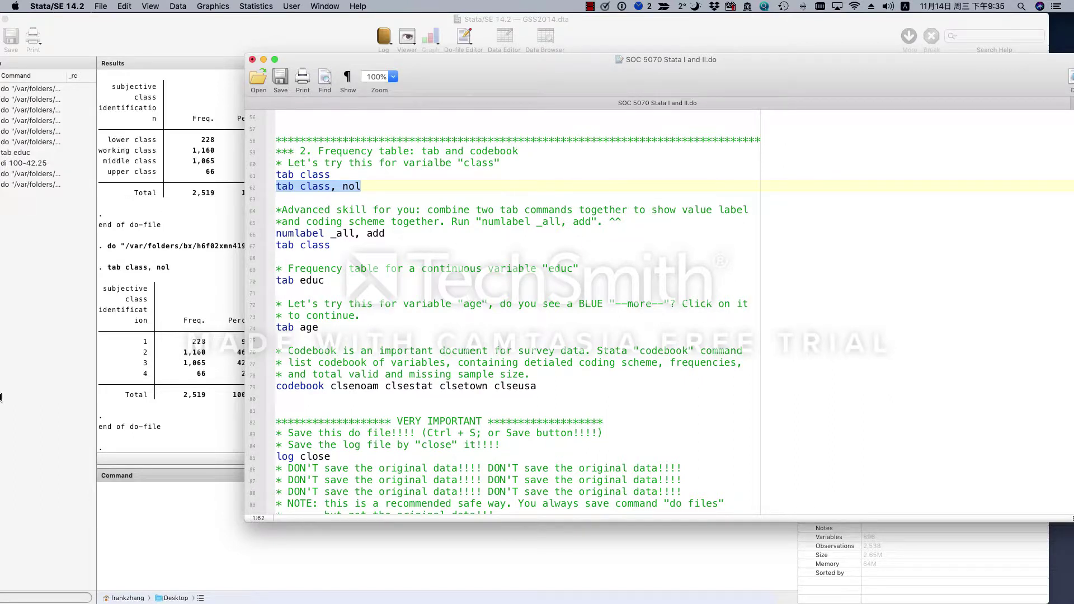
pyautogui.click(152, 351)
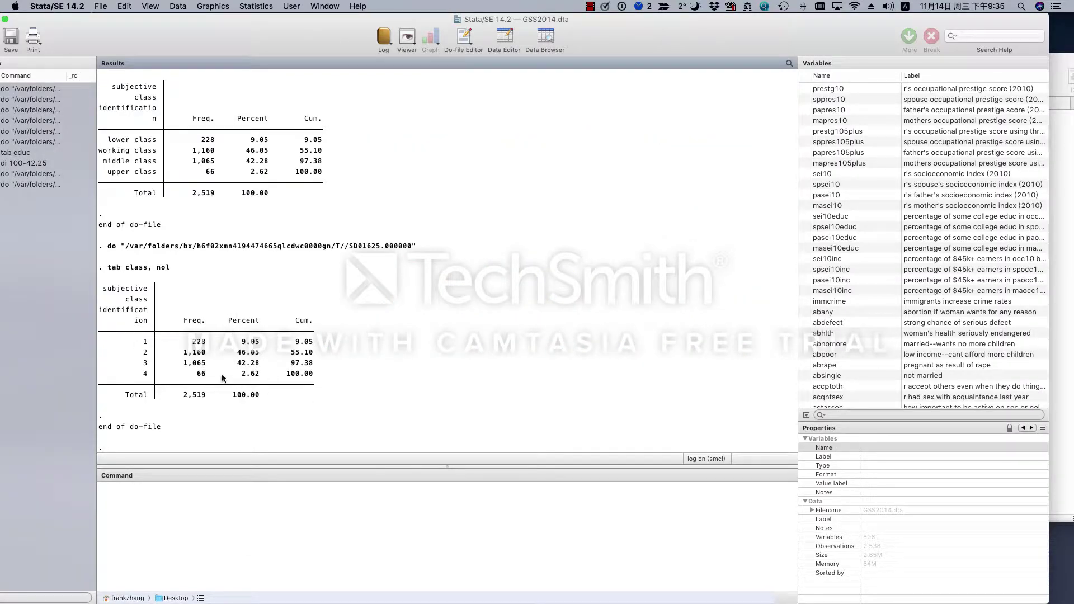
pyautogui.moveTo(136, 345); pyautogui.dragTo(150, 375)
# Run the do-file's numlabel _all, add line together with the tab class line directly below it.
pyautogui.click(1064, 259)
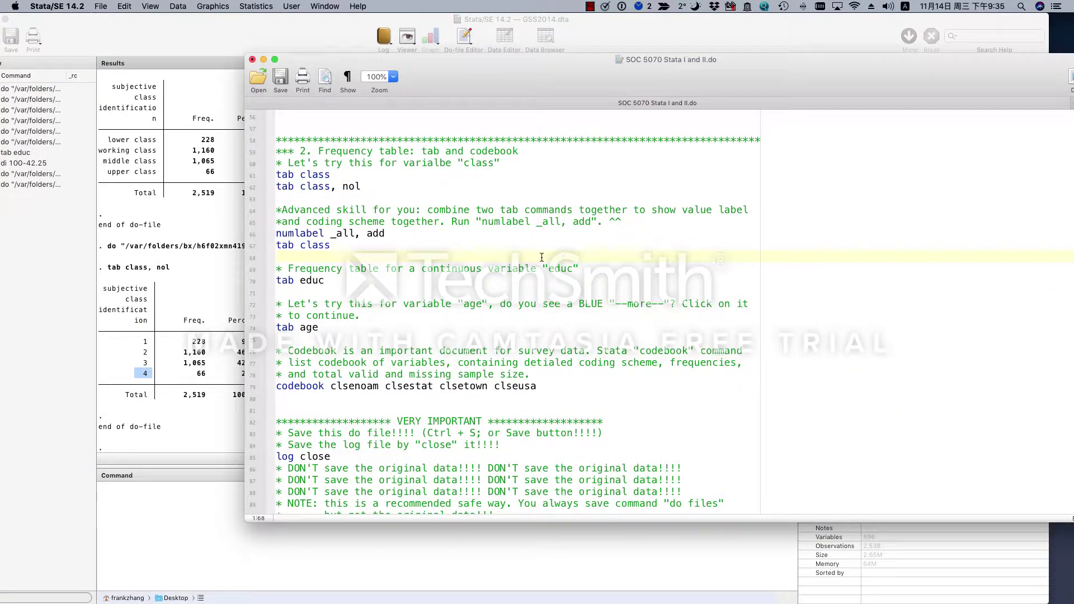
pyautogui.click(208, 273)
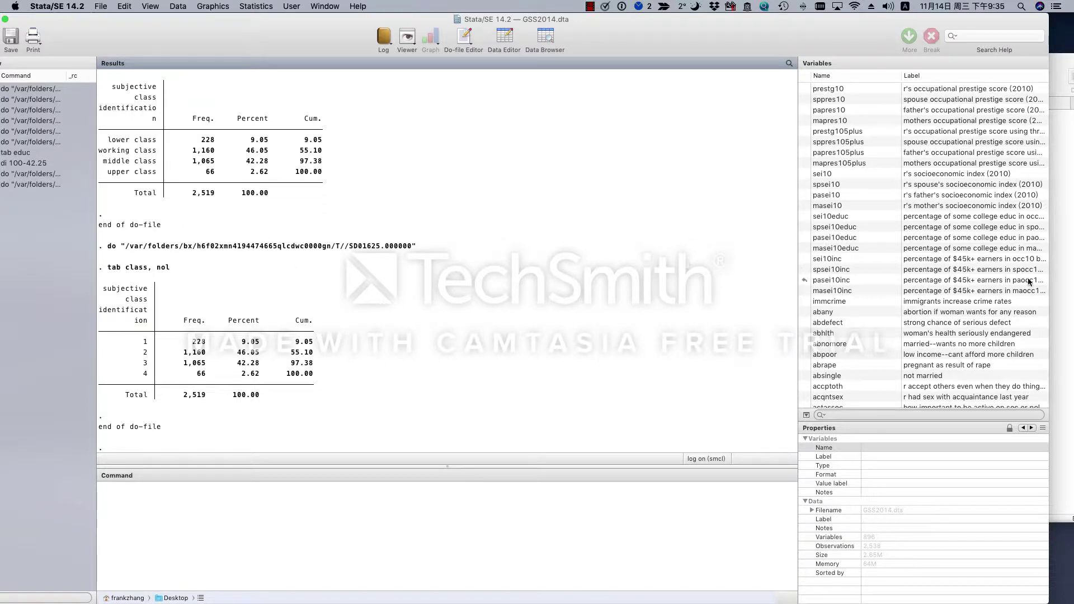
pyautogui.click(1062, 284)
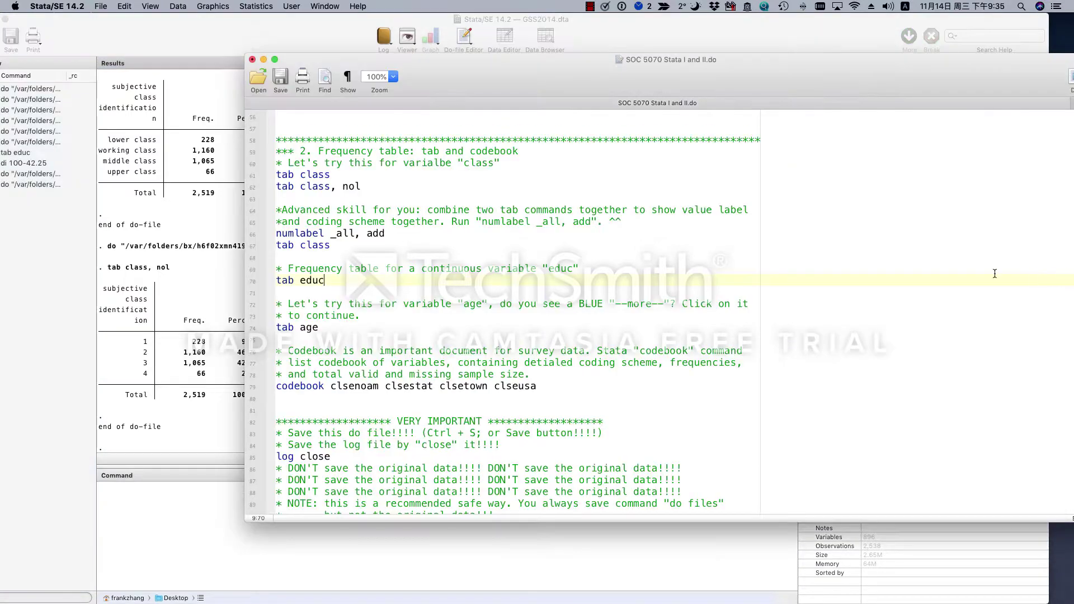
pyautogui.tripleClick(353, 234)
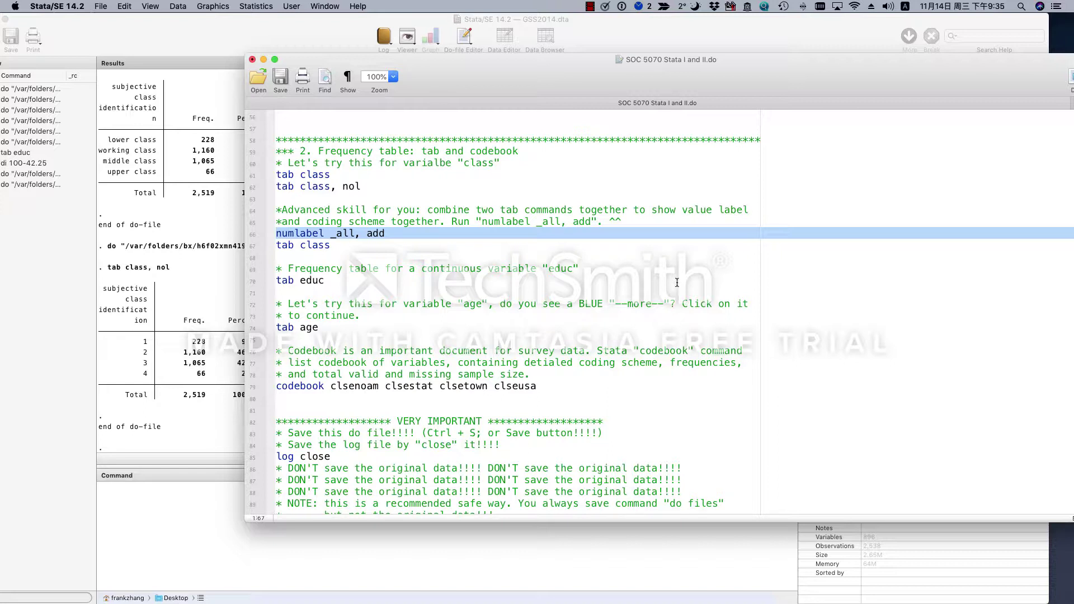
pyautogui.moveTo(330, 234); pyautogui.dragTo(355, 235)
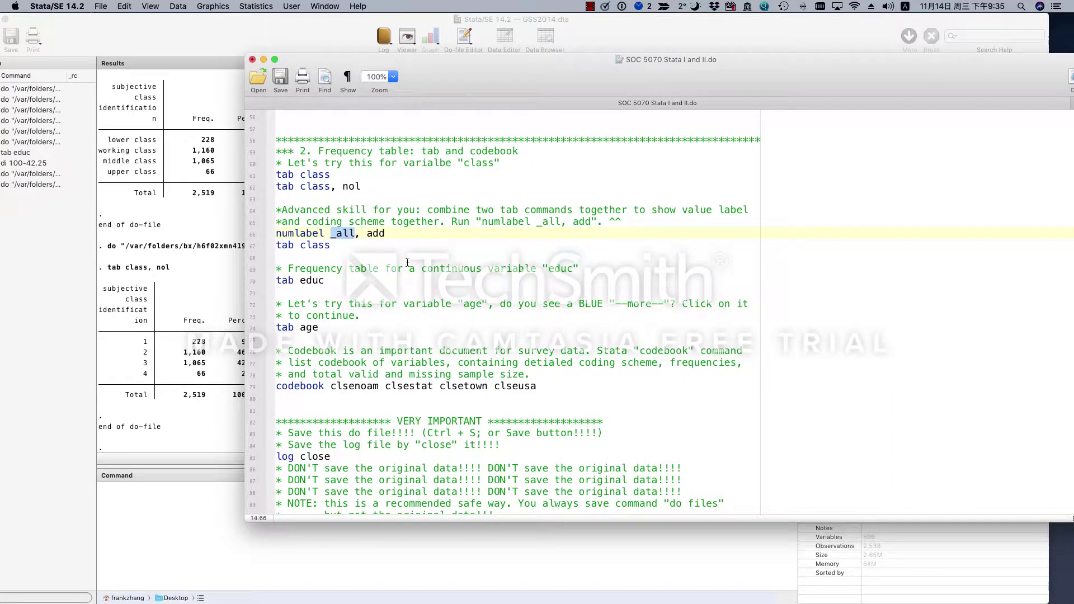
pyautogui.moveTo(386, 234); pyautogui.dragTo(353, 234)
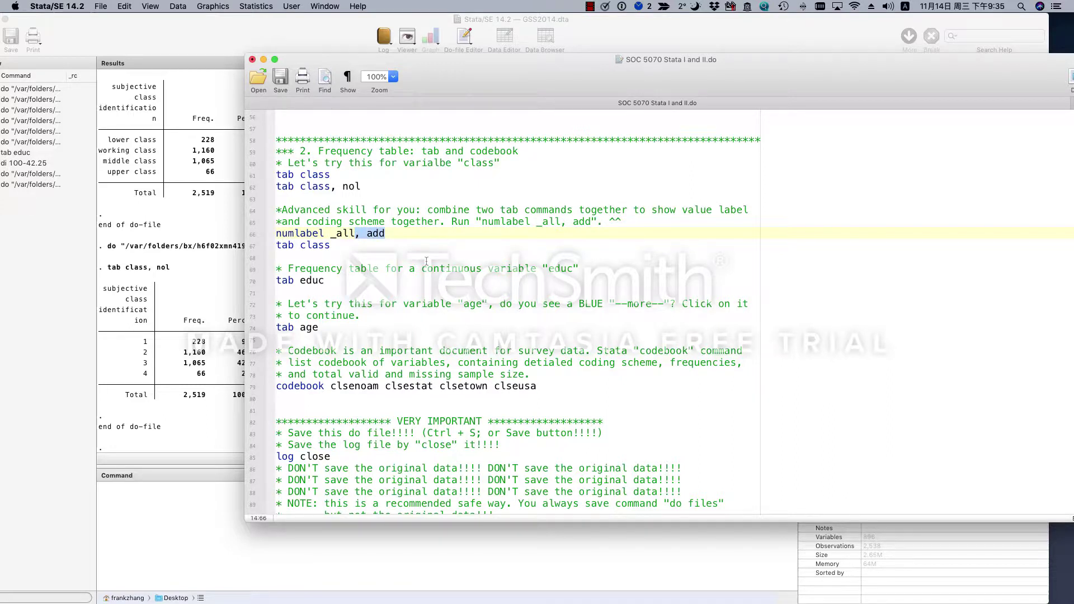
pyautogui.doubleClick(380, 235)
pyautogui.click(380, 248)
pyautogui.press('super+shift+Left')
pyautogui.hotkey('shift', 'Up')
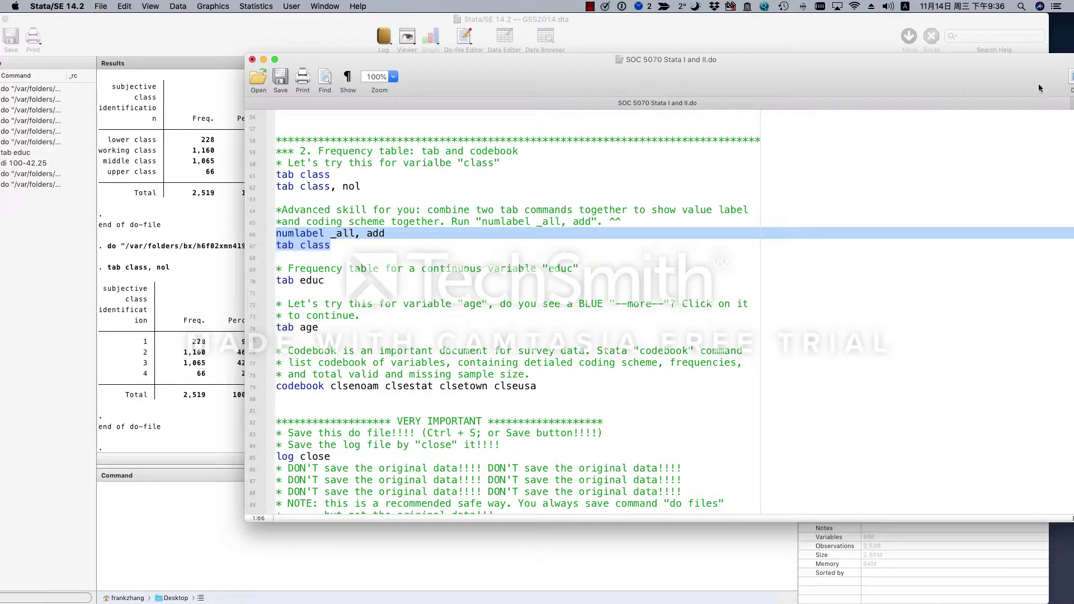
pyautogui.click(1072, 81)
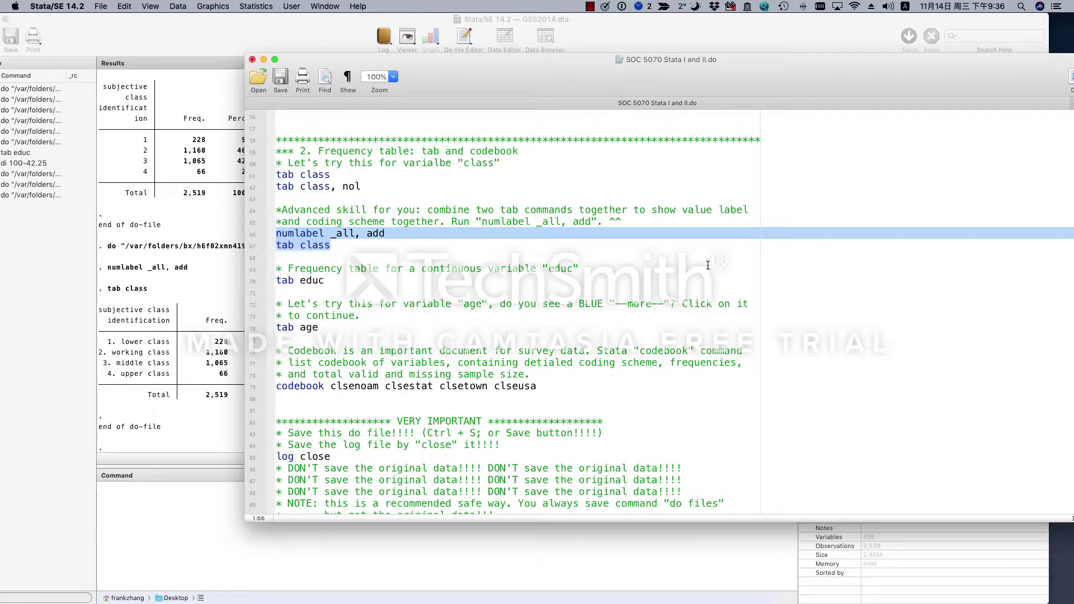
# Examine the numbered labels in the new class table and the years-of-school values in the earlier educ table.
pyautogui.click(129, 343)
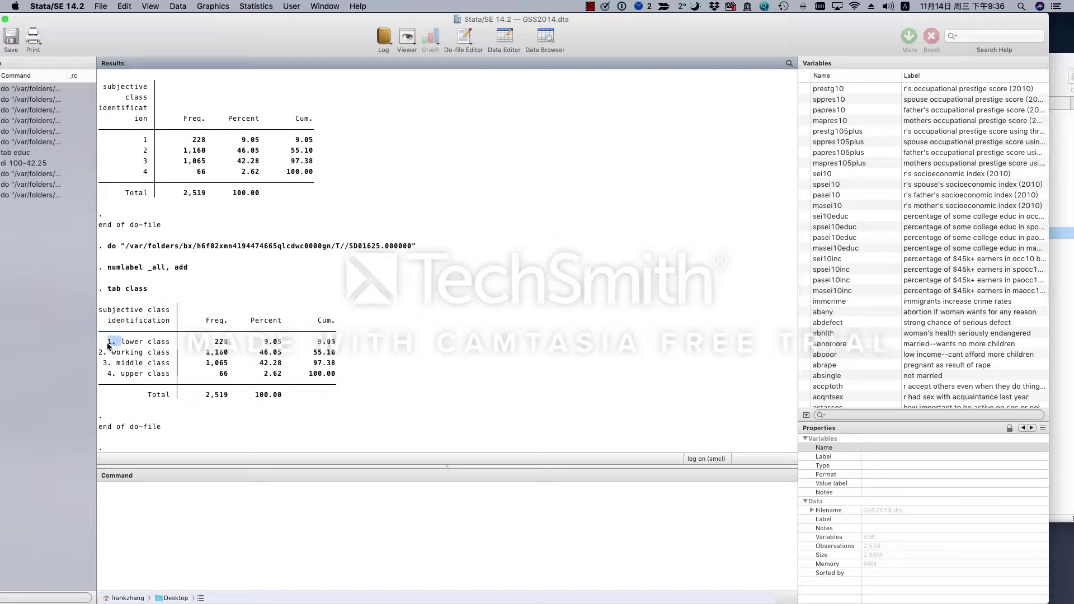
pyautogui.moveTo(99, 352); pyautogui.dragTo(169, 352)
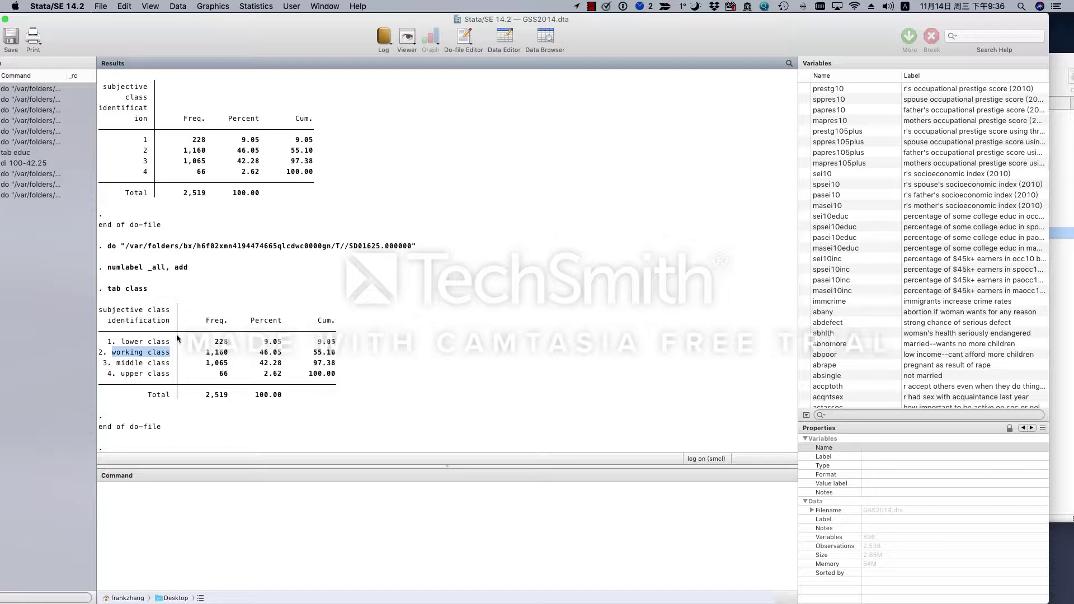
pyautogui.click(1069, 302)
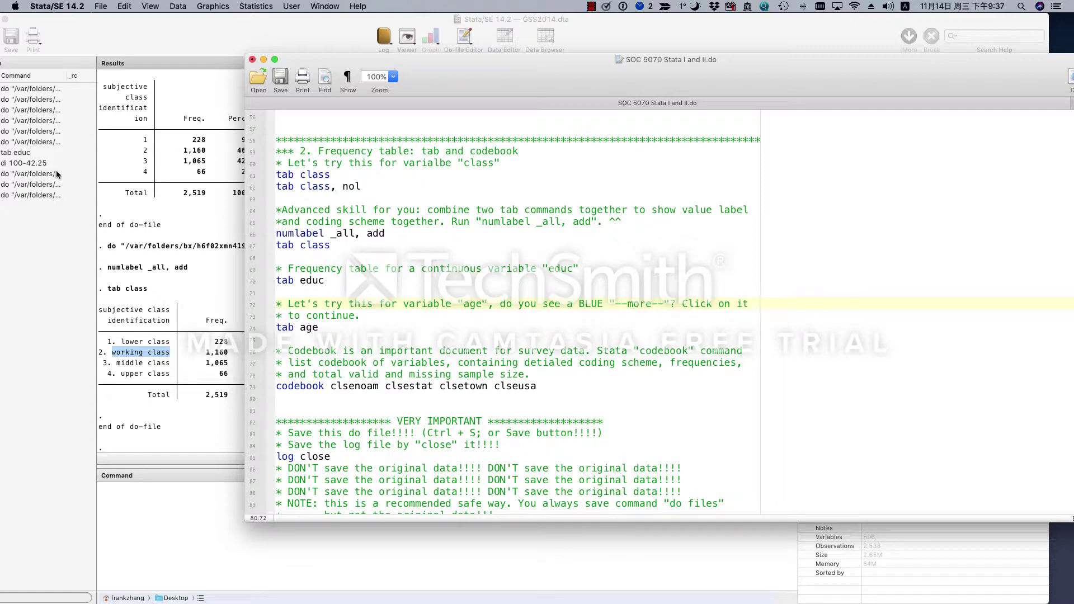
pyautogui.click(184, 241)
pyautogui.scroll(10, 215, 244)
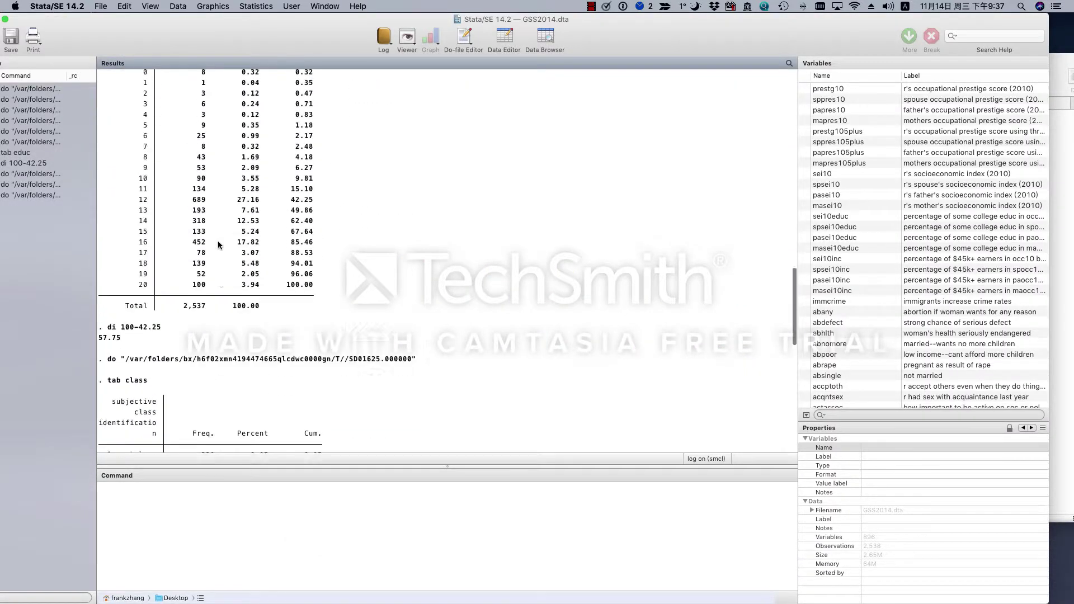
pyautogui.scroll(5, 218, 244)
pyautogui.scroll(-1, 309, 420)
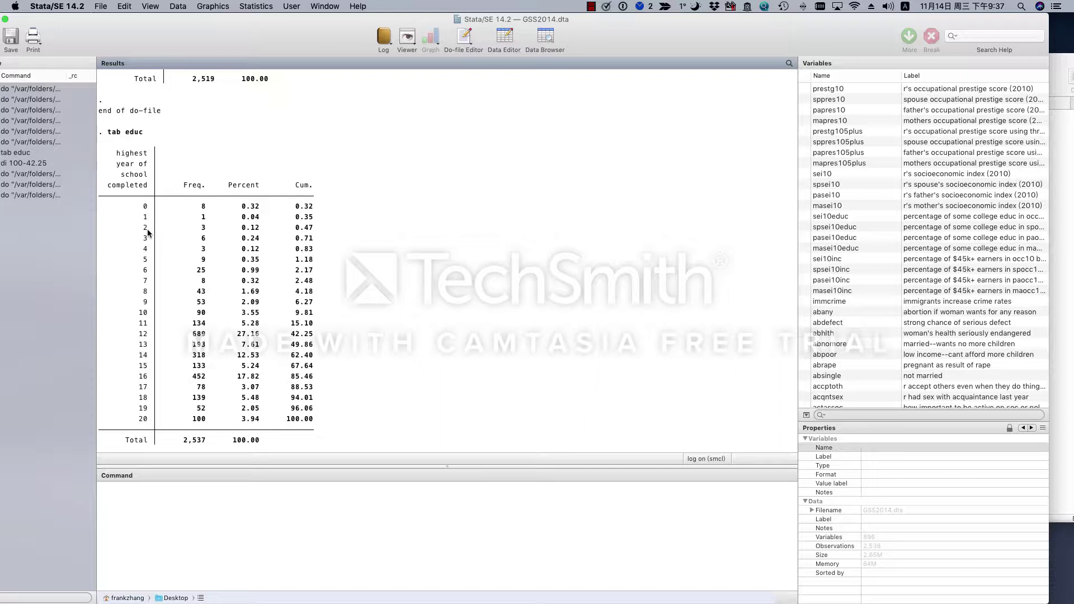
pyautogui.doubleClick(144, 420)
pyautogui.scroll(-20, 145, 431)
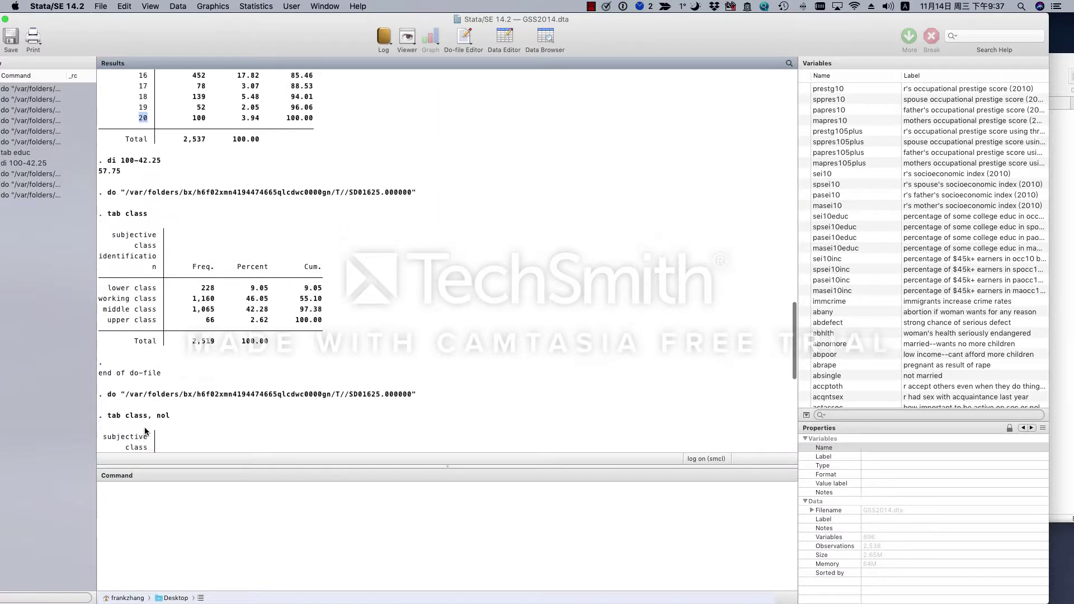
# Run tab age from the do-file, continue past each --more-- pause and review the full age table.
pyautogui.click(1059, 324)
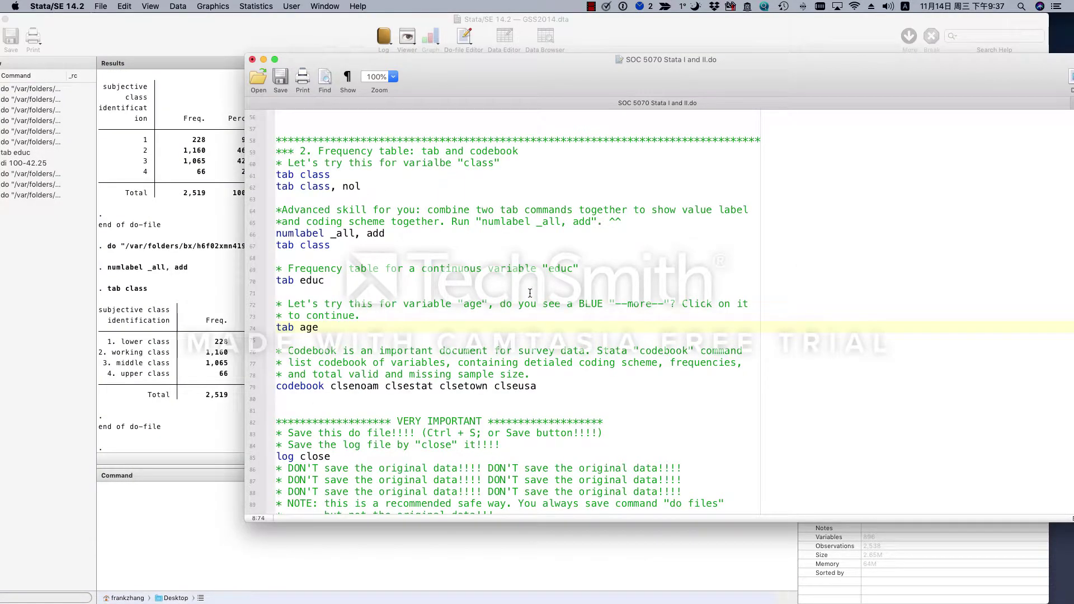
pyautogui.moveTo(348, 331); pyautogui.dragTo(273, 331)
pyautogui.click(1071, 78)
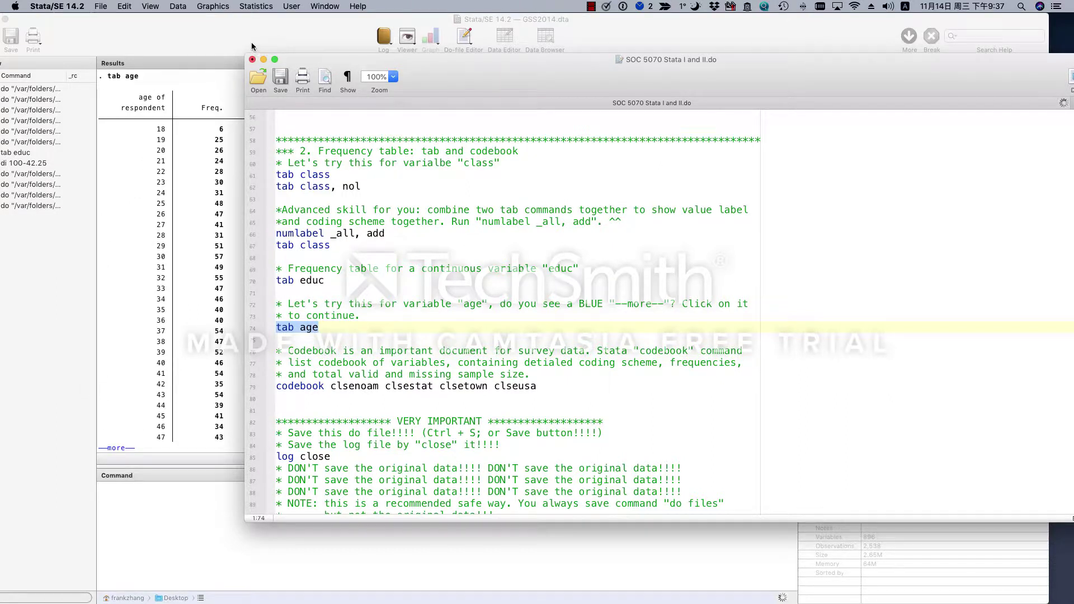
pyautogui.click(329, 39)
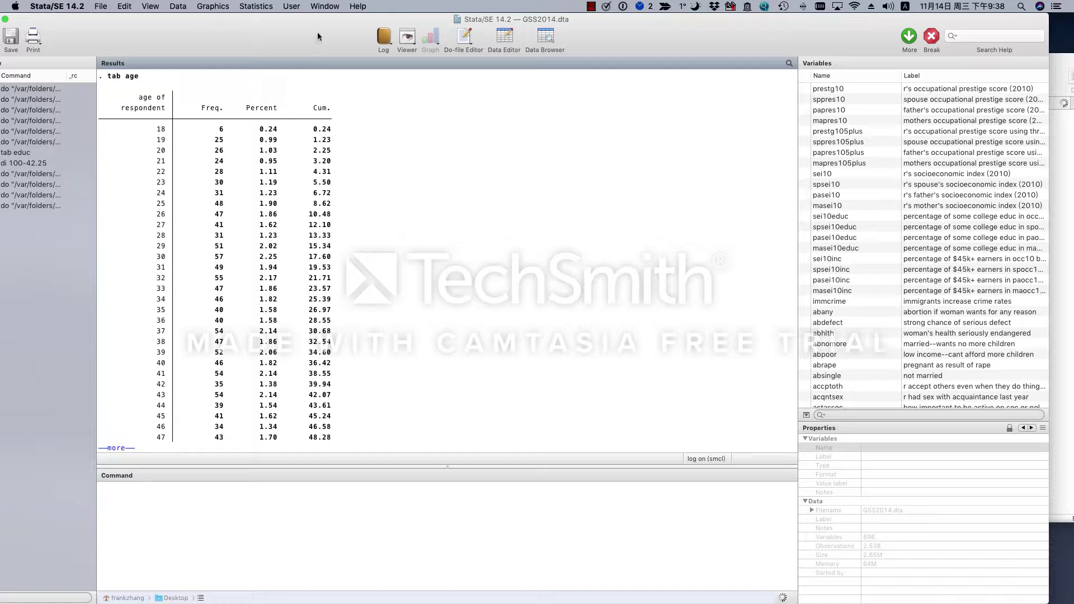
pyautogui.click(127, 448)
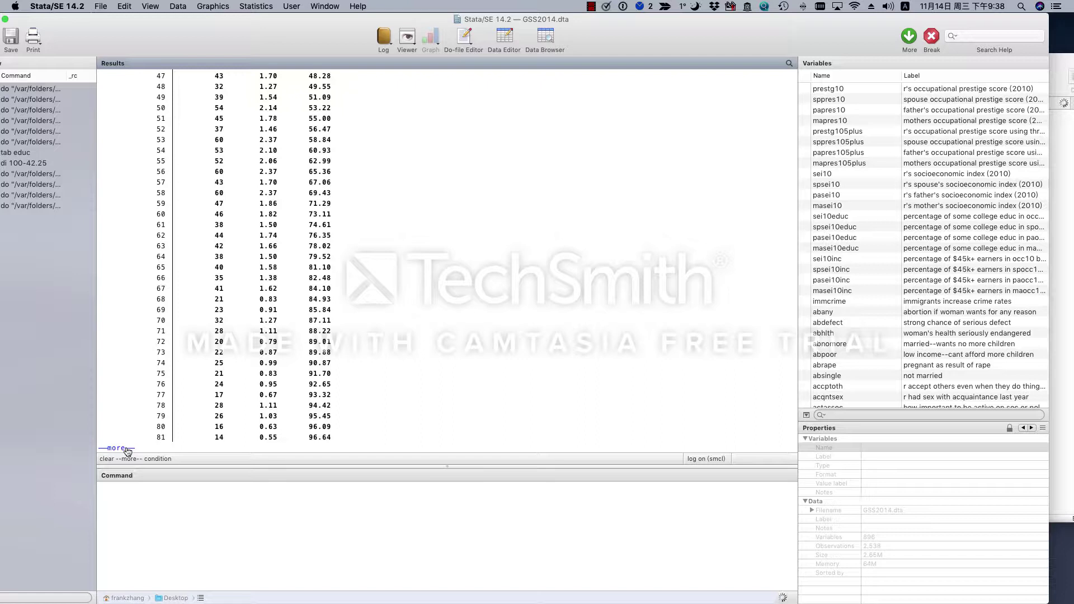
pyautogui.click(128, 449)
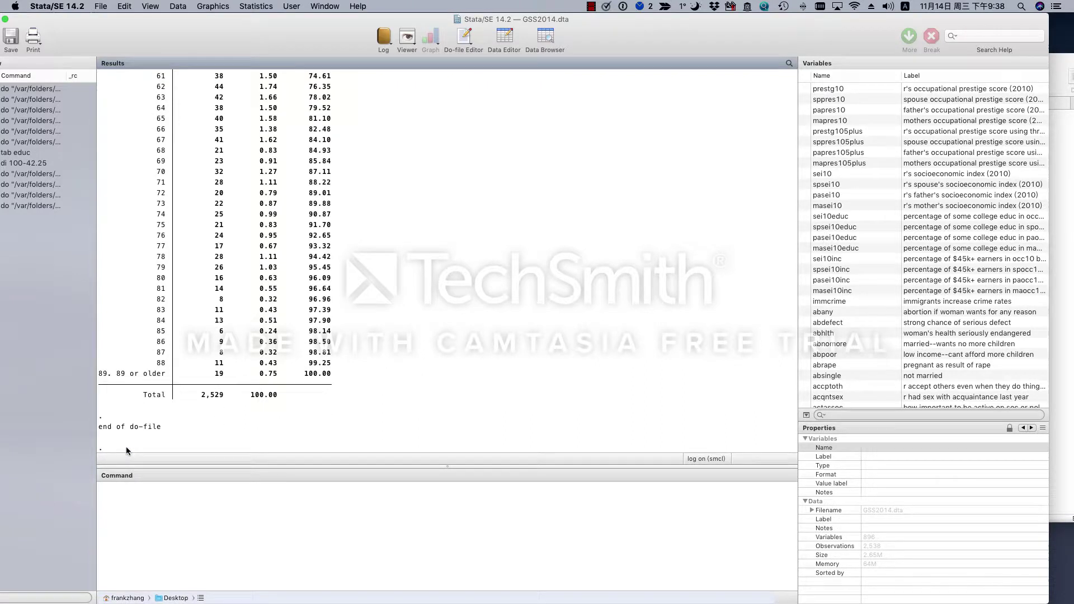
pyautogui.scroll(2, 317, 252)
pyautogui.scroll(10, 317, 252)
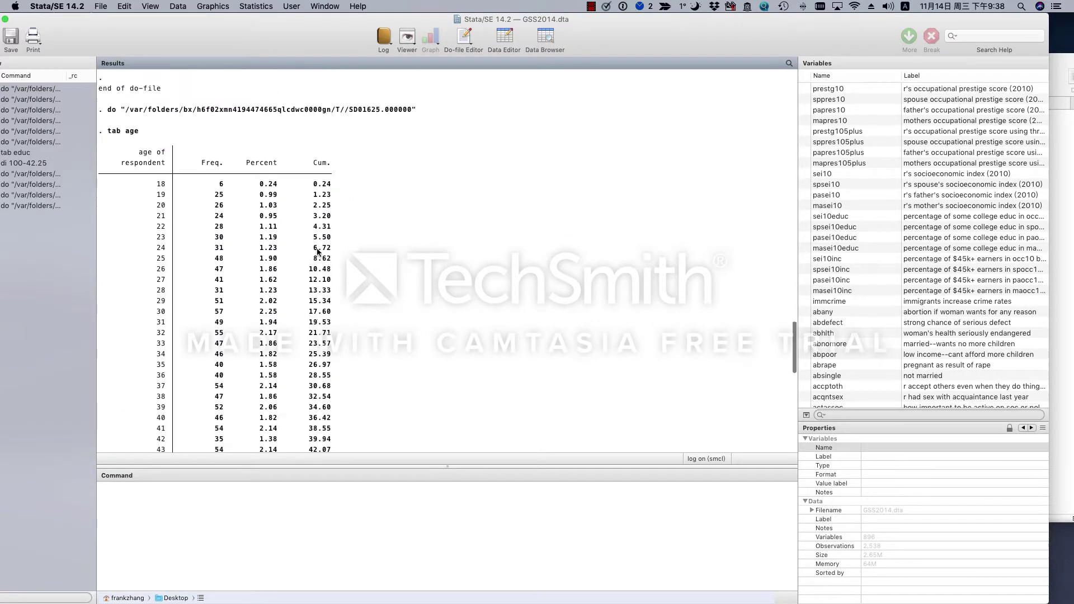
pyautogui.scroll(-5, 318, 252)
pyautogui.scroll(-10, 317, 252)
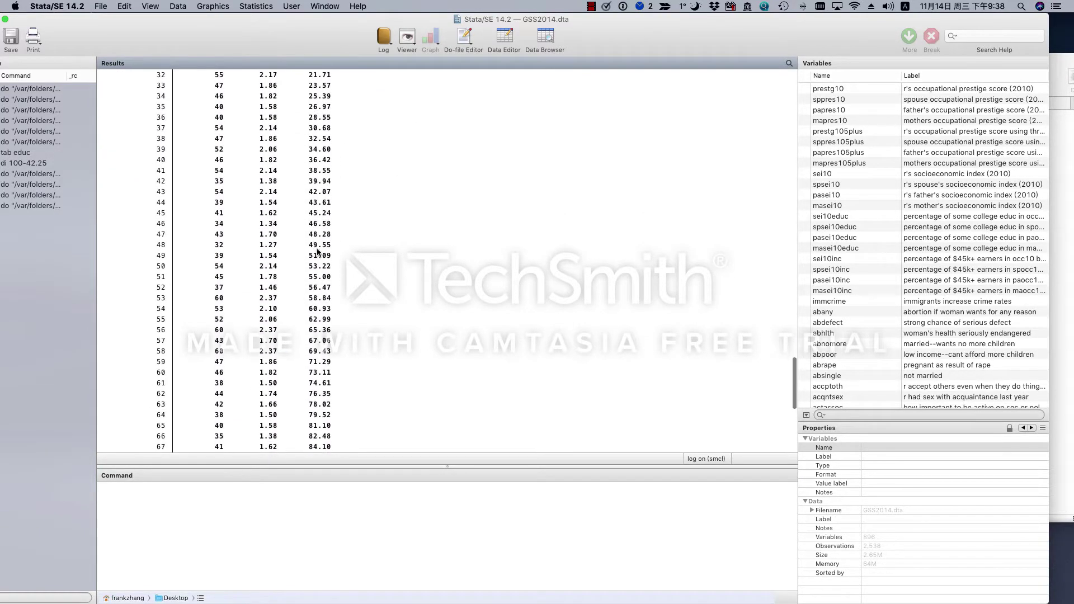
pyautogui.scroll(-5, 317, 252)
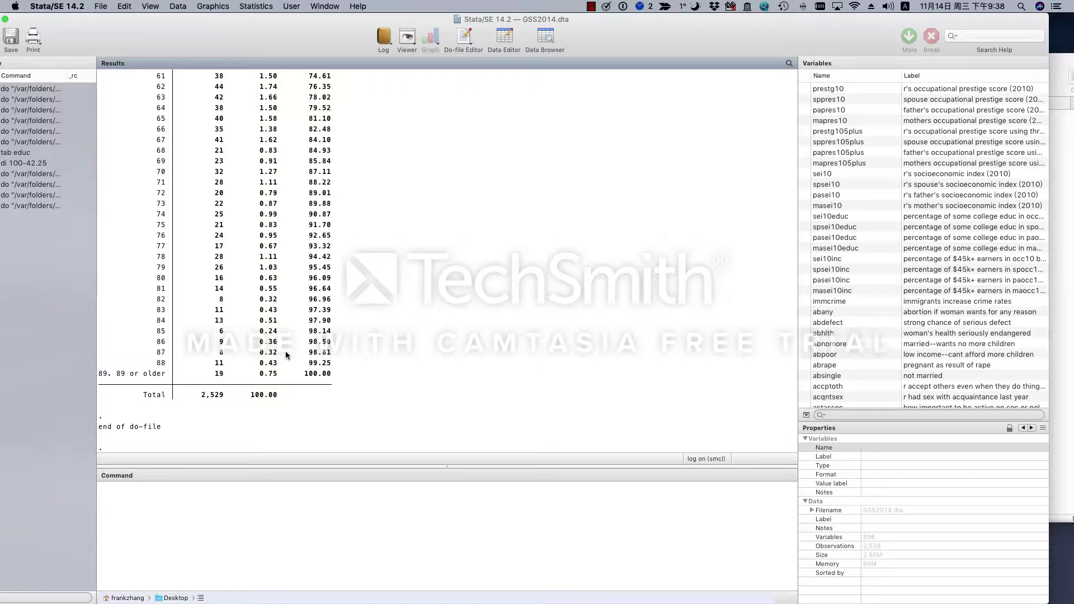
pyautogui.click(1062, 391)
pyautogui.moveTo(579, 304); pyautogui.dragTo(669, 304)
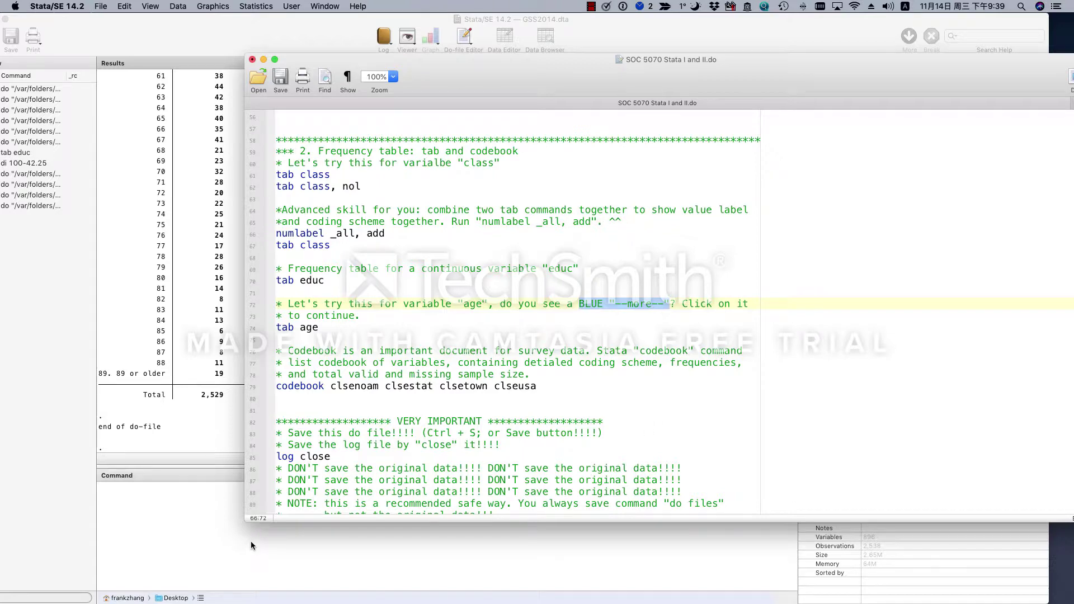
pyautogui.click(328, 549)
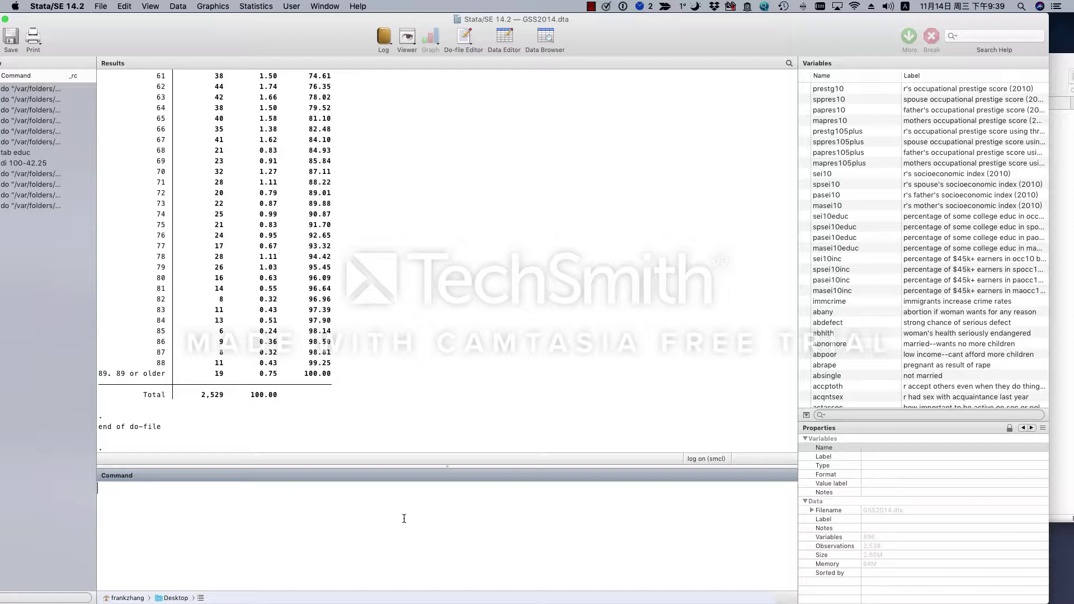
pyautogui.write('set more off')
pyautogui.hotkey('alt', 'shift', 'Left')
pyautogui.hotkey('alt', 'shift', 'Left')
pyautogui.hotkey('alt', 'shift', 'Left')
pyautogui.press('BackSpace')
# Return to the do-file and examine the codebook command and its variable list of clsenoam, clsestat, clsetown and clseusa.
pyautogui.click(1062, 379)
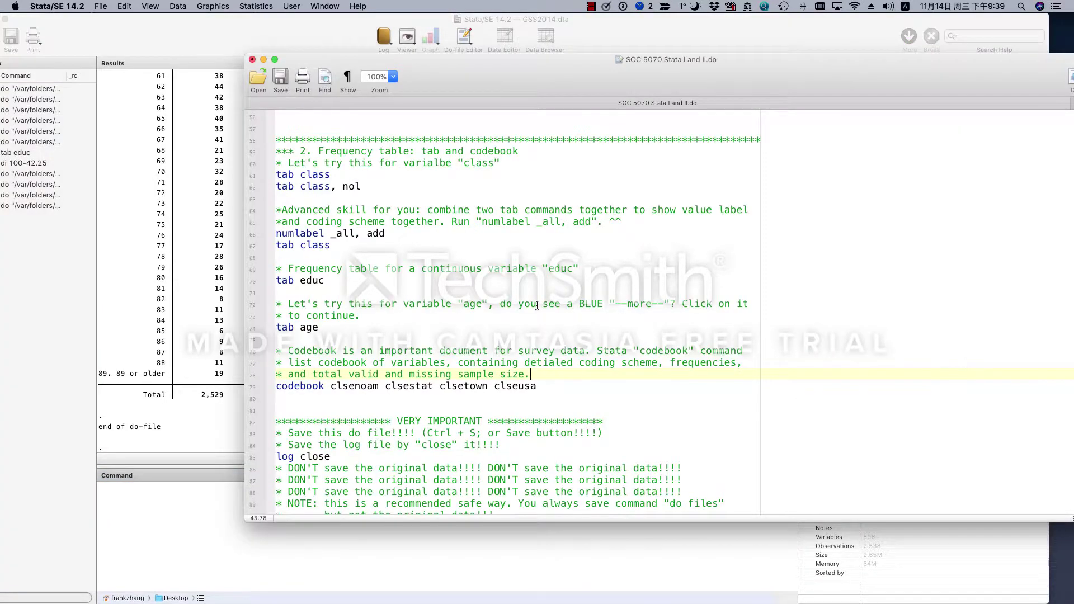
pyautogui.click(567, 384)
pyautogui.scroll(-6, 566, 384)
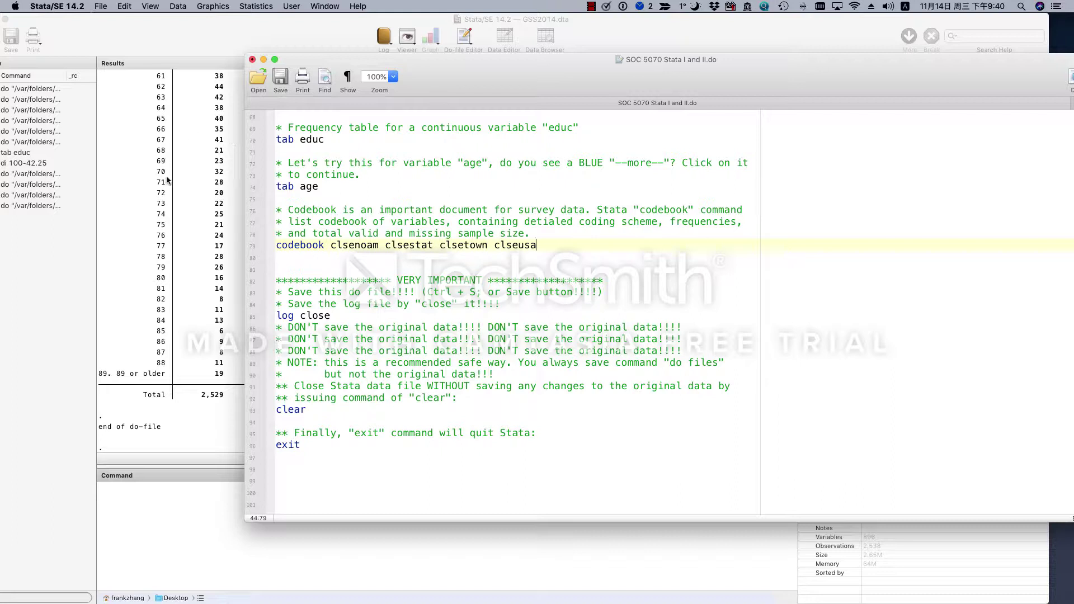
pyautogui.doubleClick(299, 245)
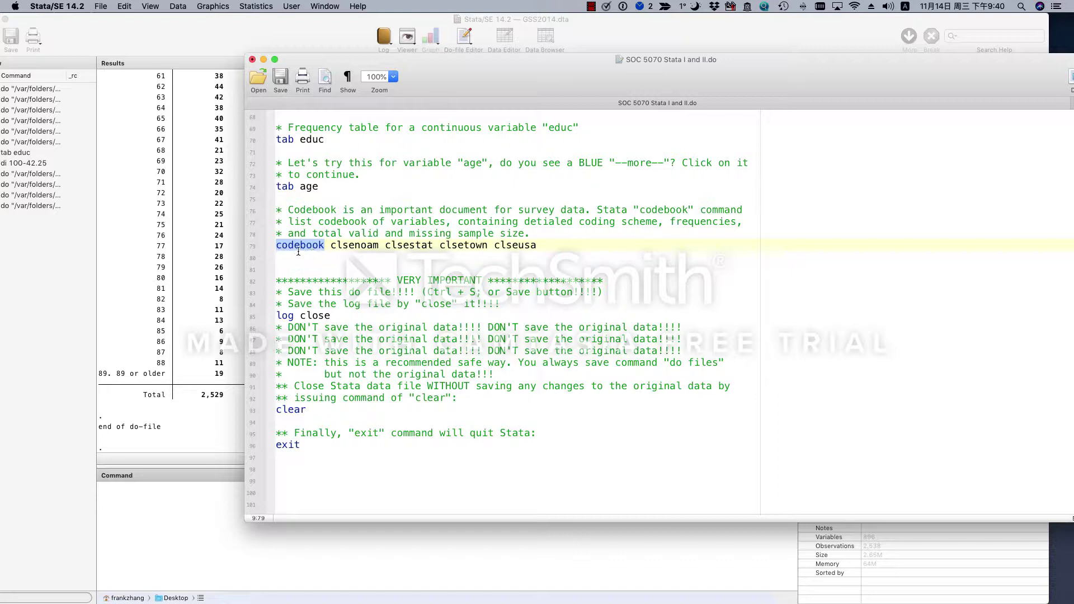
pyautogui.click(326, 247)
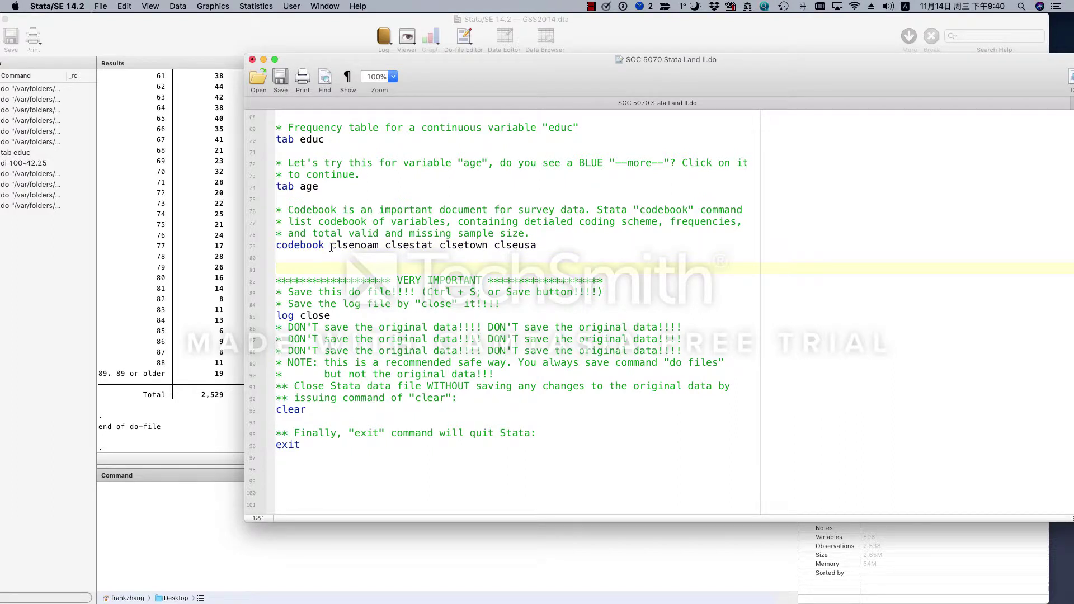
pyautogui.moveTo(331, 245); pyautogui.dragTo(548, 246)
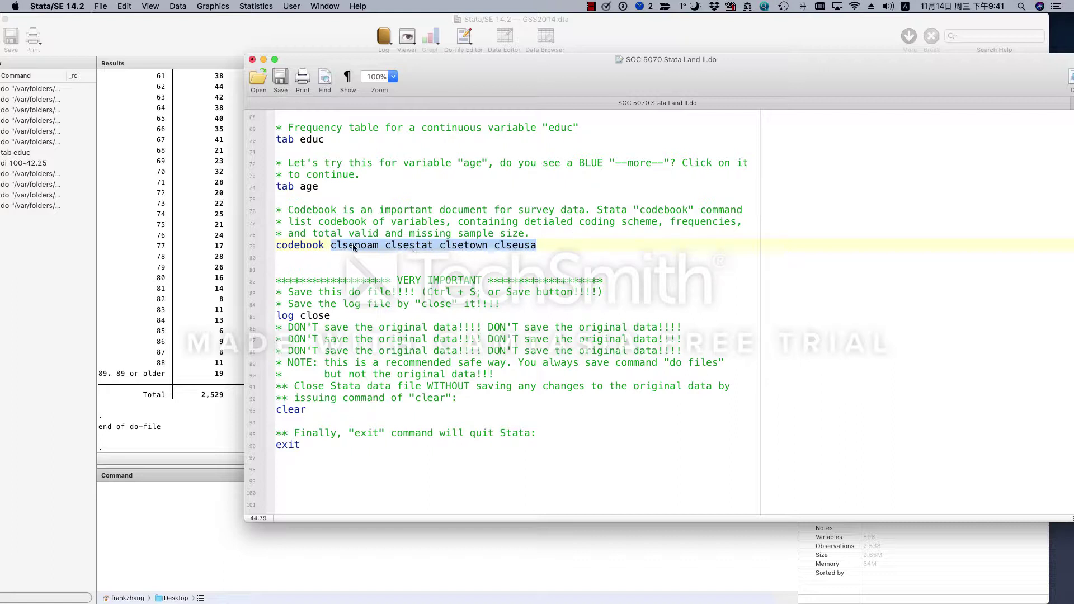
pyautogui.click(381, 246)
pyautogui.moveTo(381, 247); pyautogui.dragTo(385, 247)
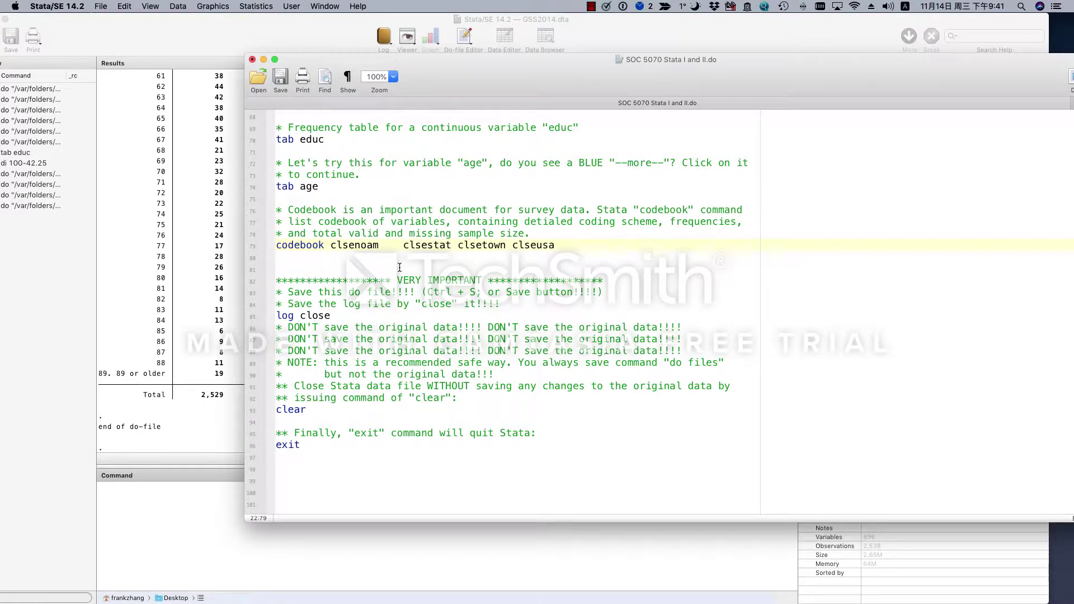
pyautogui.click(458, 246)
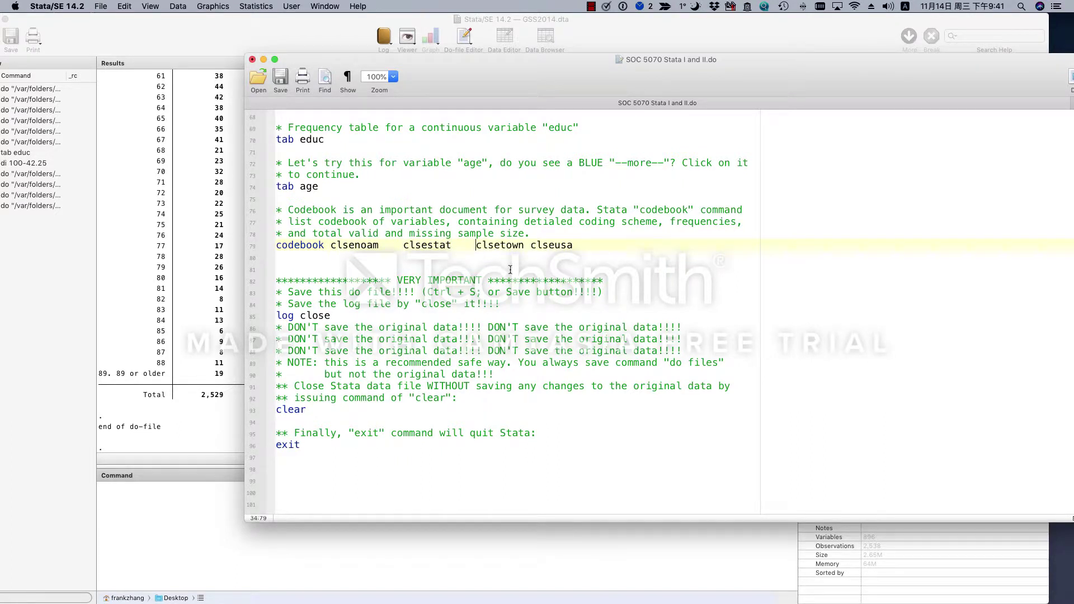
pyautogui.moveTo(402, 247); pyautogui.dragTo(384, 248)
pyautogui.press('BackSpace')
pyautogui.moveTo(458, 247); pyautogui.dragTo(437, 246)
pyautogui.press('BackSpace')
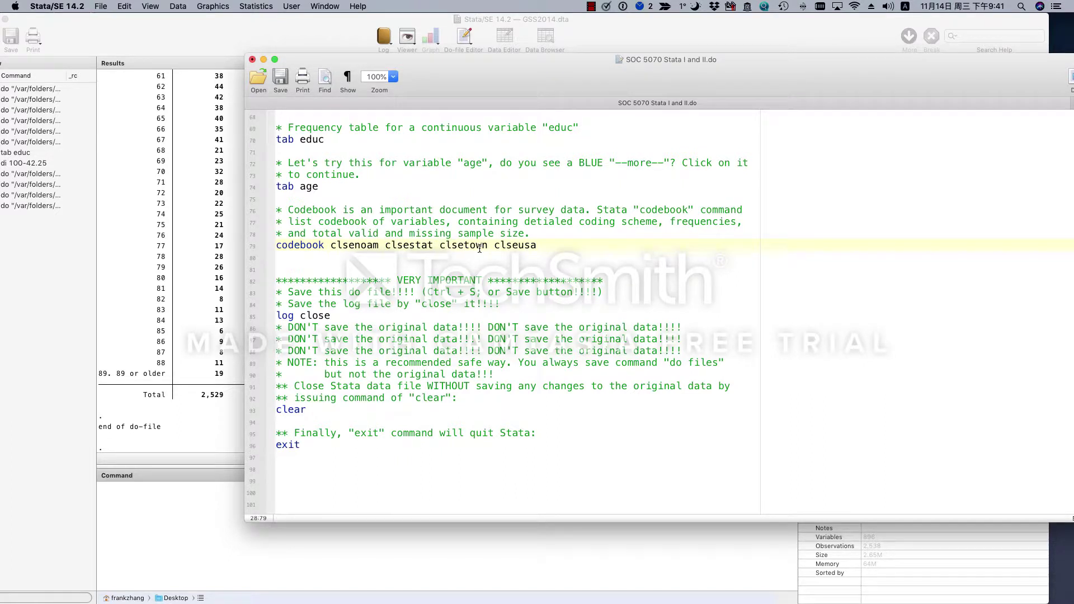
# Run the codebook line for clsenoam, clsestat, clsetown and clseusa and bring its results into view.
pyautogui.doubleClick(479, 247)
pyautogui.tripleClick(479, 247)
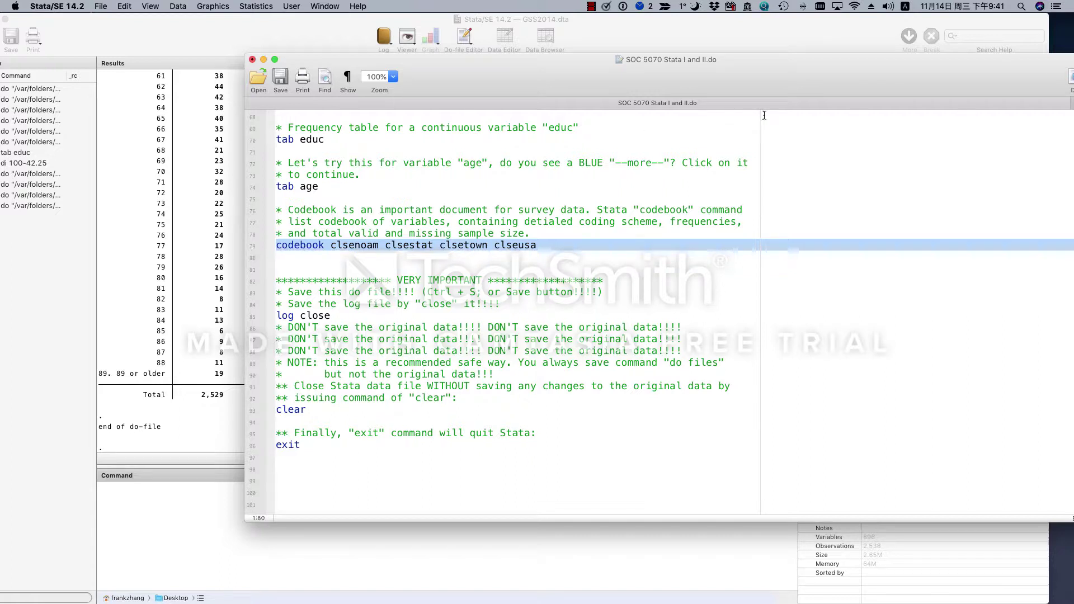
pyautogui.click(1072, 79)
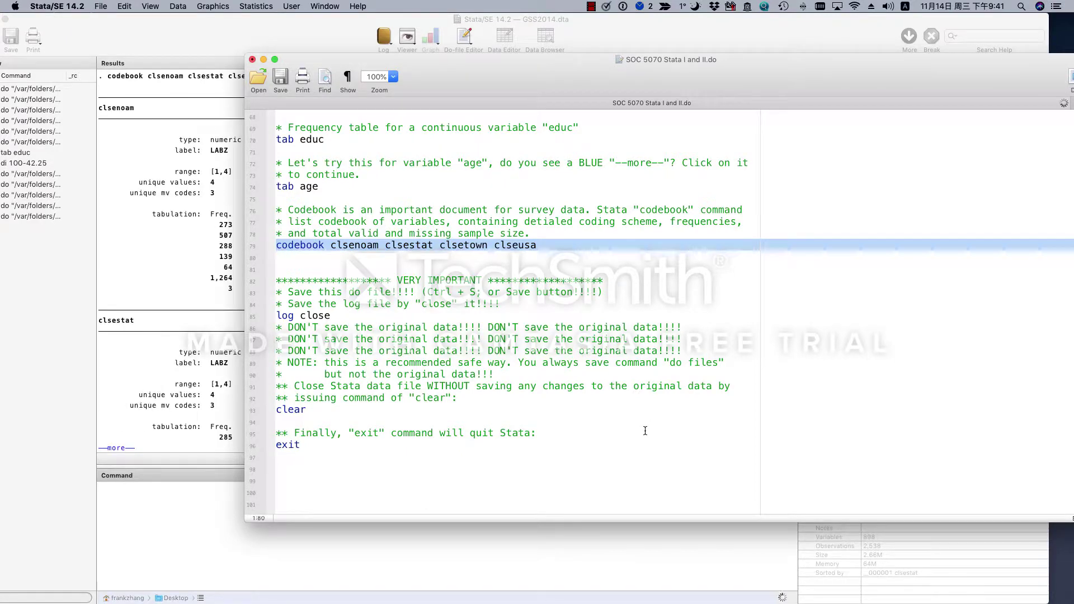
pyautogui.click(100, 436)
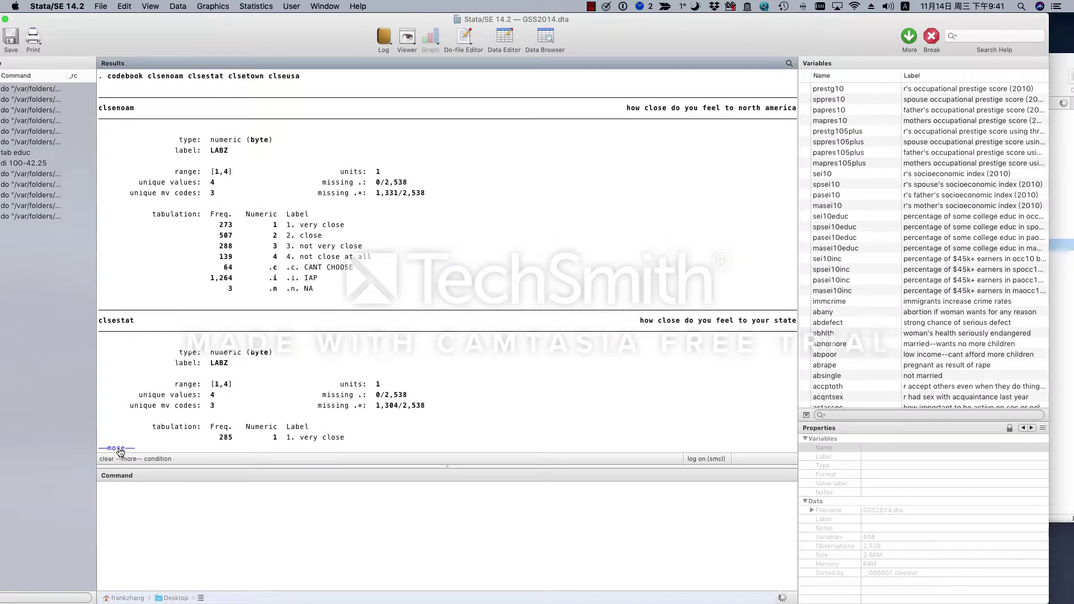
# Continue past the --more-- pauses to the end of the codebook output and examine the clseusa variable name and description.
pyautogui.click(121, 449)
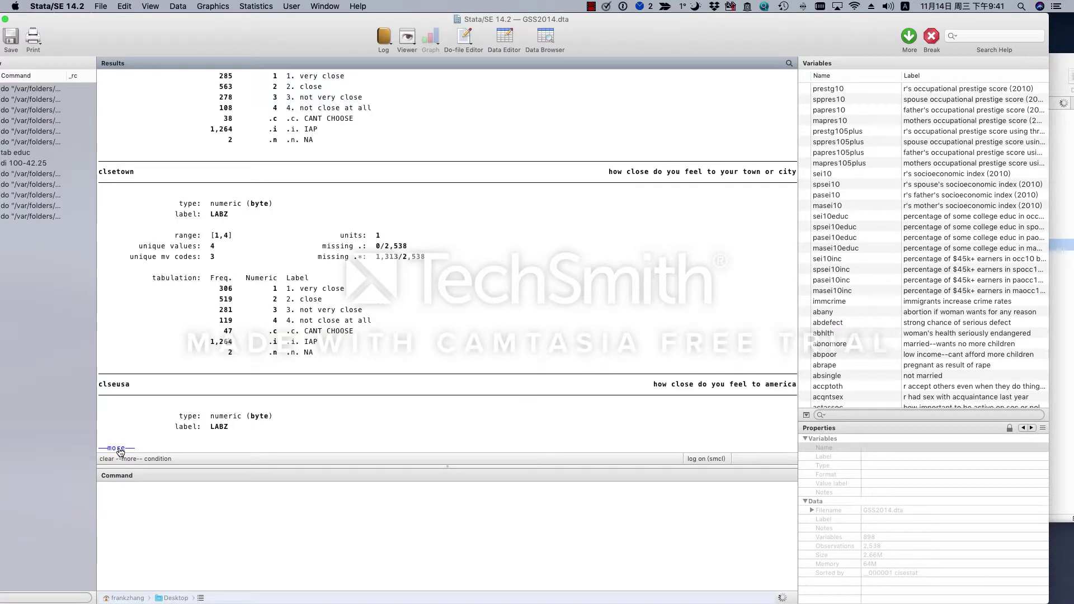
pyautogui.click(120, 450)
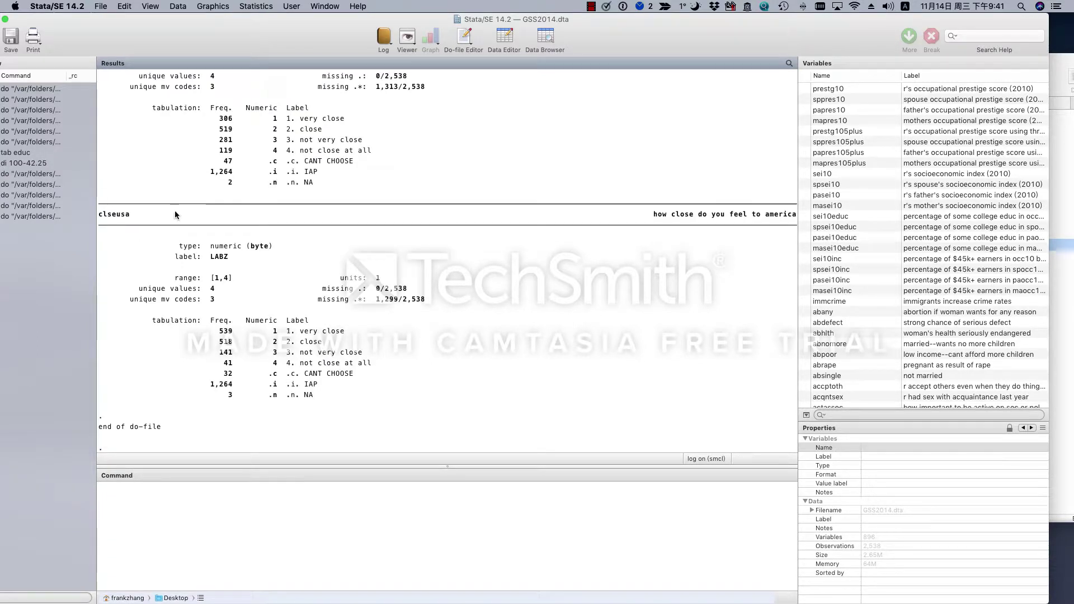
pyautogui.moveTo(99, 217); pyautogui.dragTo(128, 220)
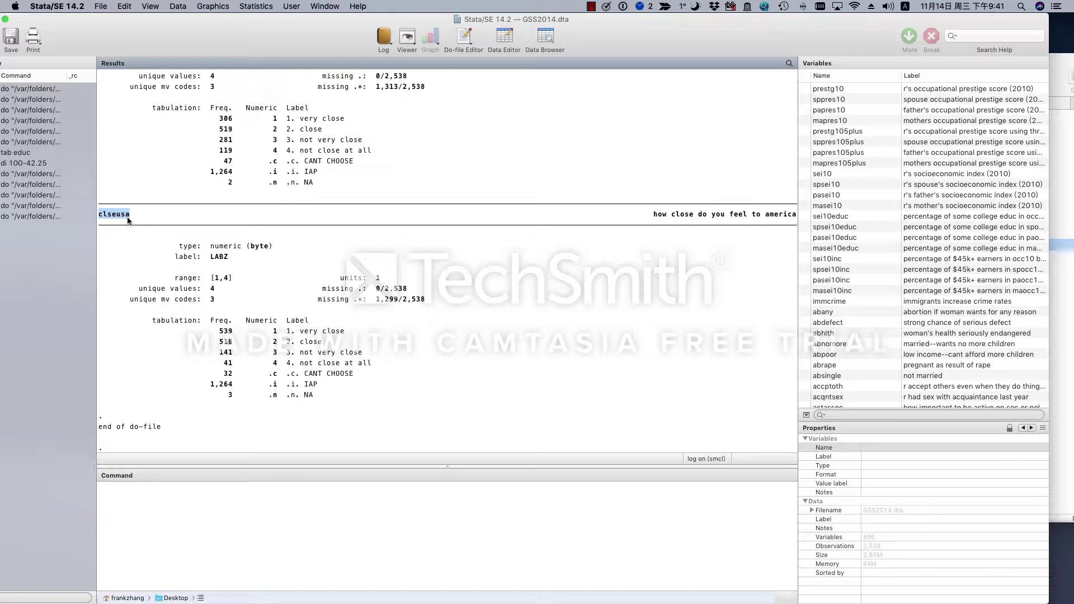
pyautogui.click(128, 220)
pyautogui.moveTo(646, 219); pyautogui.dragTo(795, 218)
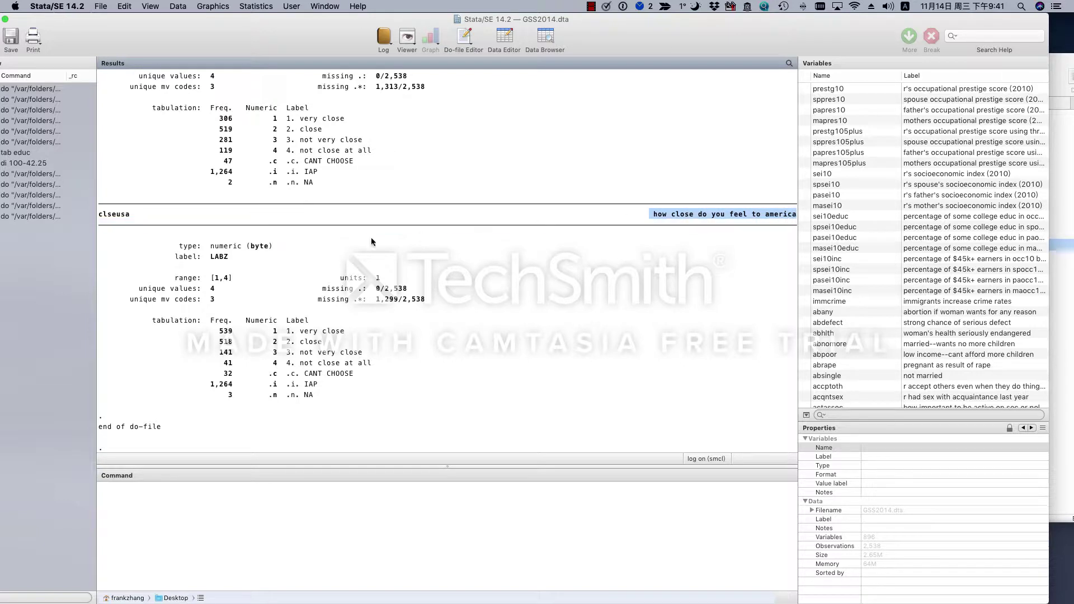
pyautogui.moveTo(99, 218); pyautogui.dragTo(134, 218)
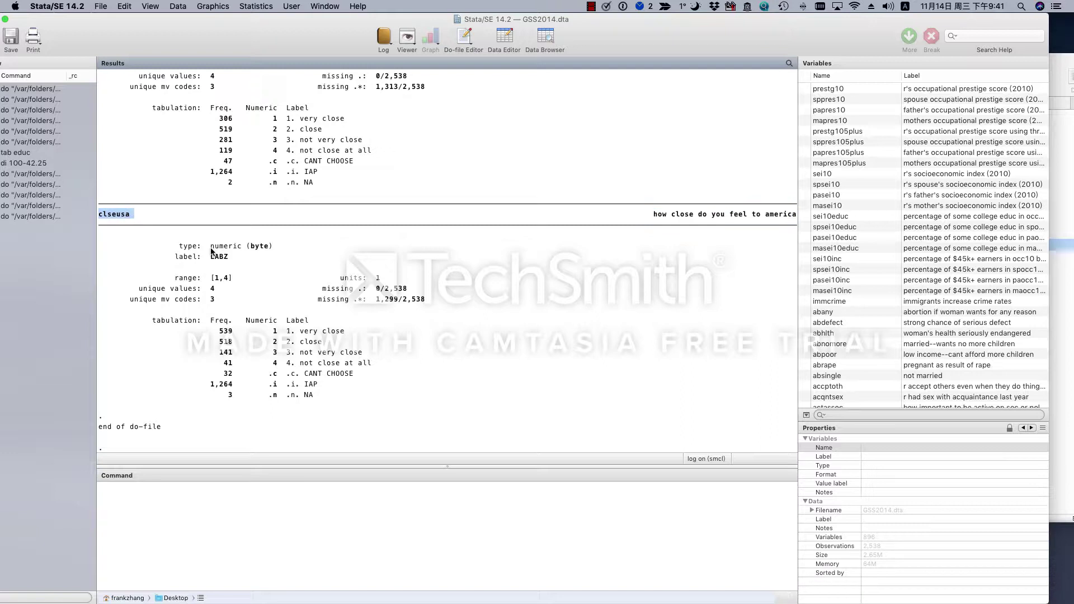
# Examine the clseusa codebook entry's type, value label, range, unique values, missing-value codes and missing count out of the total sample.
pyautogui.moveTo(211, 247); pyautogui.dragTo(241, 252)
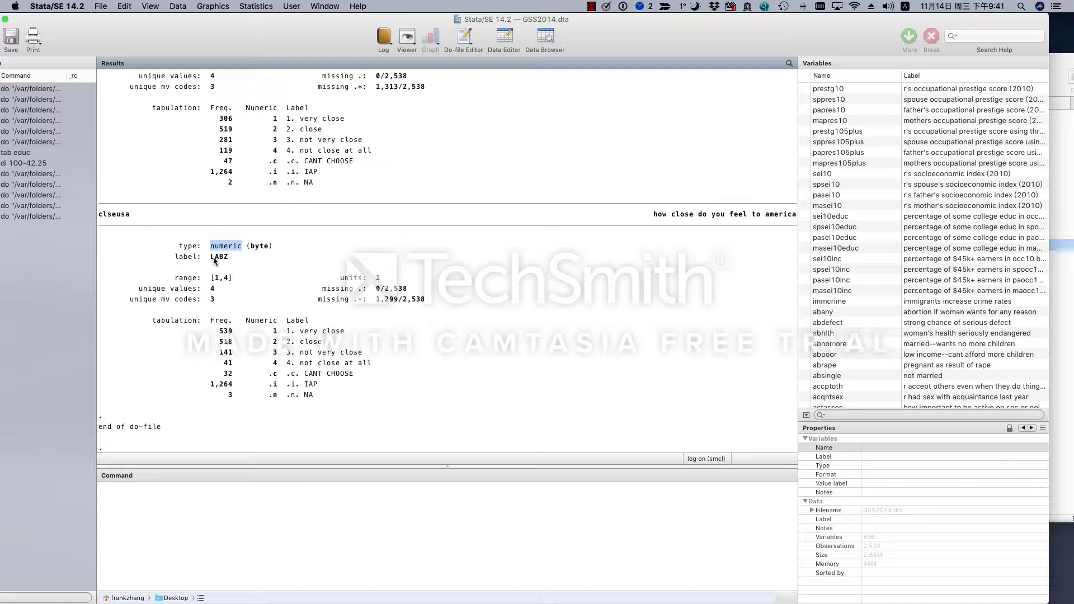
pyautogui.moveTo(211, 258); pyautogui.dragTo(231, 262)
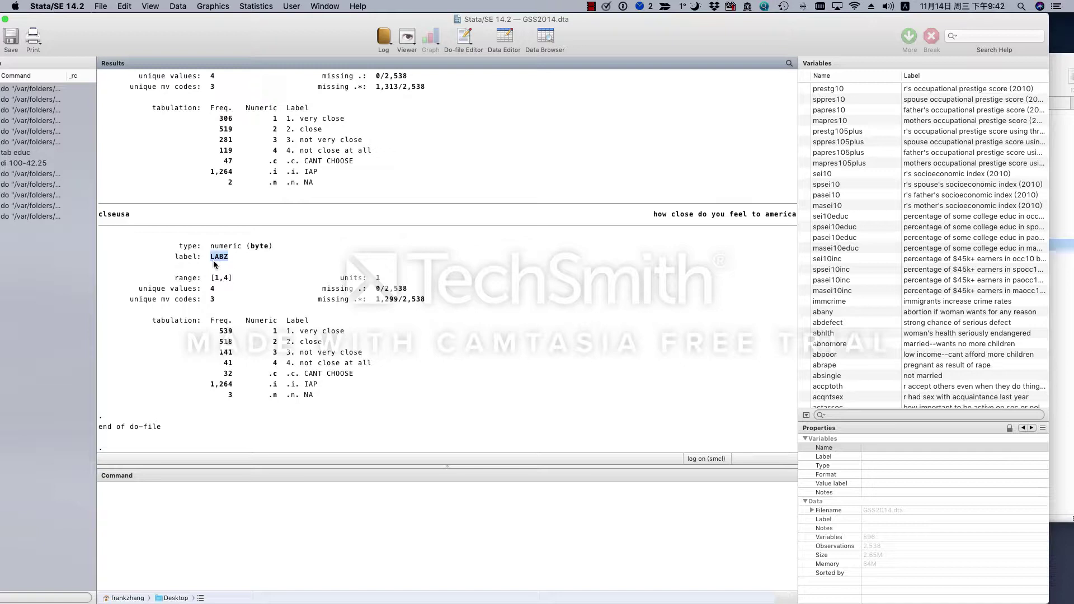
pyautogui.click(230, 262)
pyautogui.moveTo(205, 288); pyautogui.dragTo(227, 279)
pyautogui.moveTo(208, 289); pyautogui.dragTo(212, 290)
pyautogui.moveTo(208, 300); pyautogui.dragTo(214, 303)
pyautogui.moveTo(318, 300); pyautogui.dragTo(426, 306)
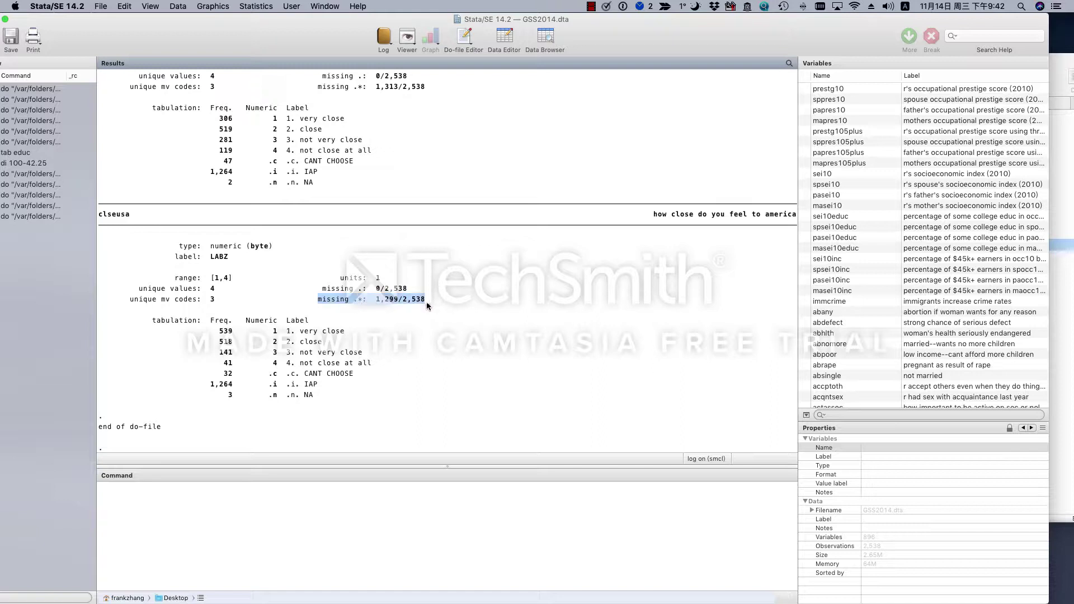
pyautogui.click(418, 304)
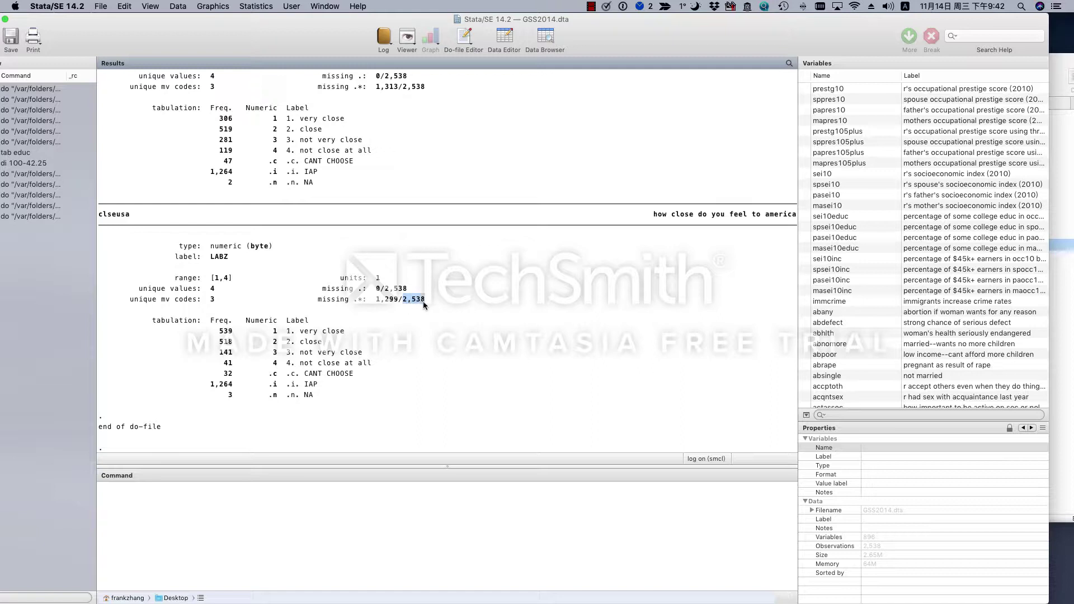
pyautogui.click(382, 305)
pyautogui.moveTo(382, 305); pyautogui.dragTo(395, 305)
# Examine the clseusa tabulation, especially the missing-value categories .c CANT CHOOSE, .i IAP and .n NA and their frequencies.
pyautogui.moveTo(158, 323); pyautogui.dragTo(183, 324)
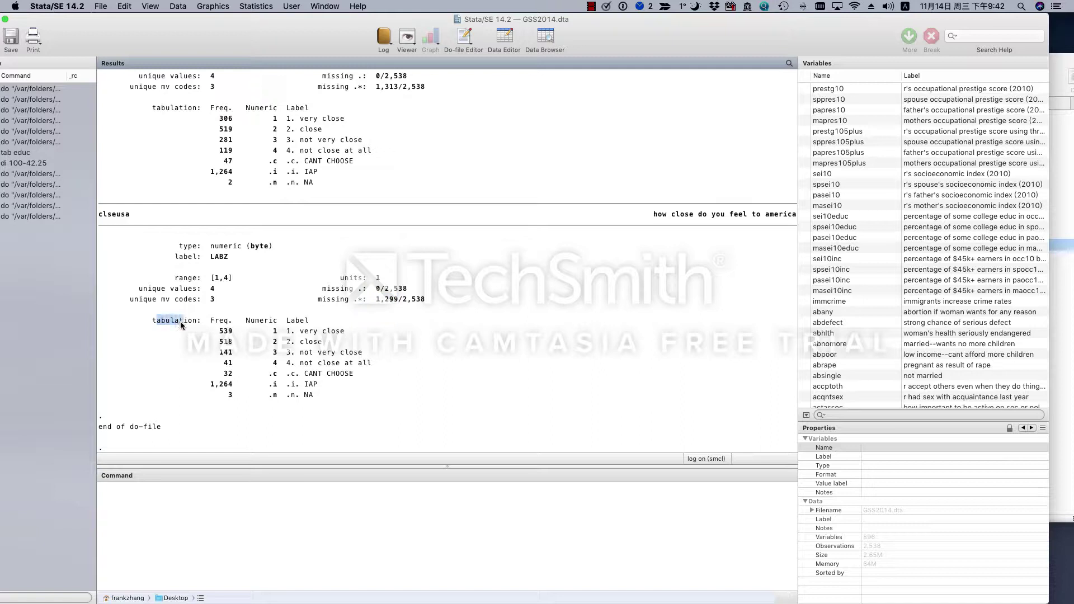
pyautogui.click(275, 379)
pyautogui.moveTo(154, 377); pyautogui.dragTo(402, 393)
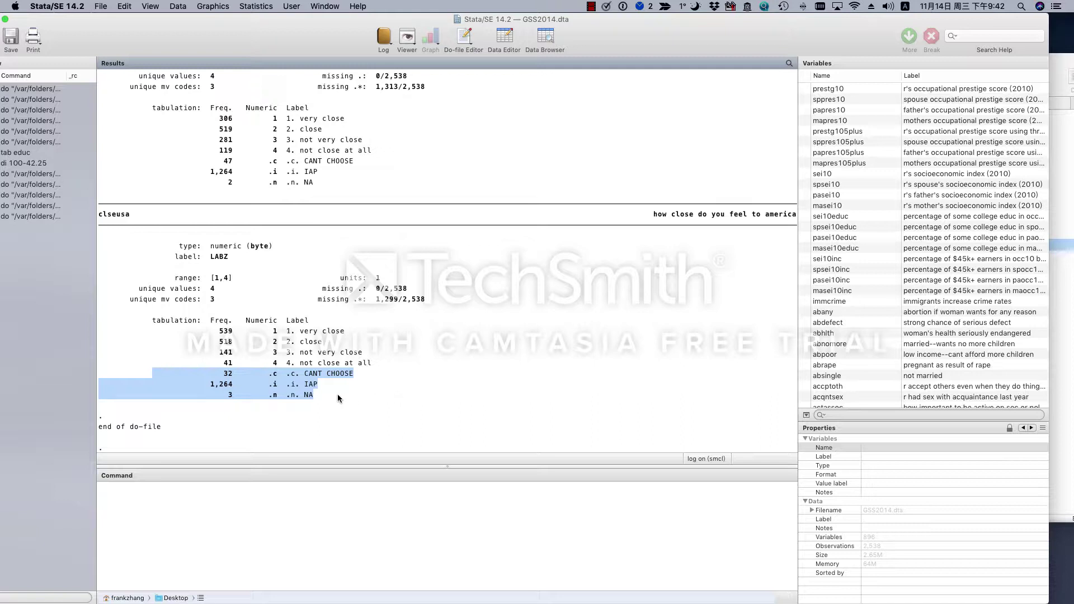
pyautogui.click(304, 379)
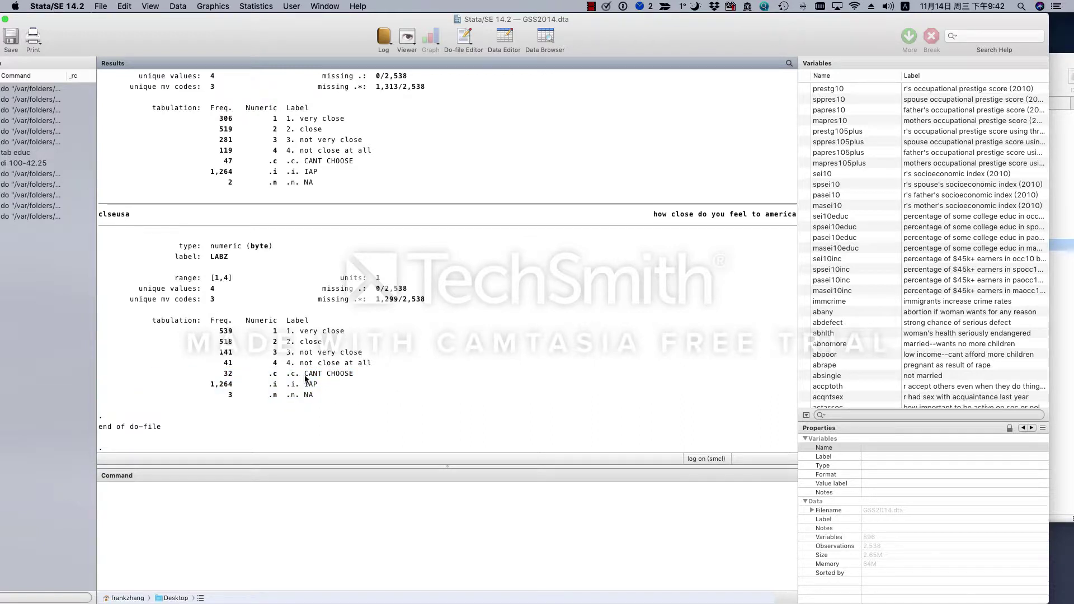
pyautogui.moveTo(305, 379); pyautogui.dragTo(352, 378)
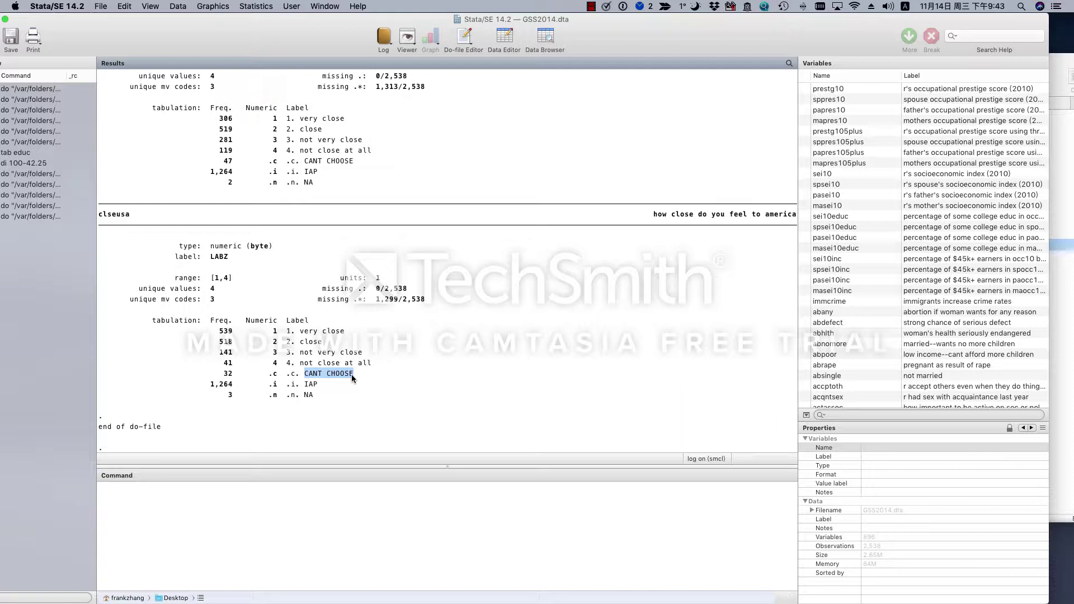
pyautogui.moveTo(305, 385); pyautogui.dragTo(317, 388)
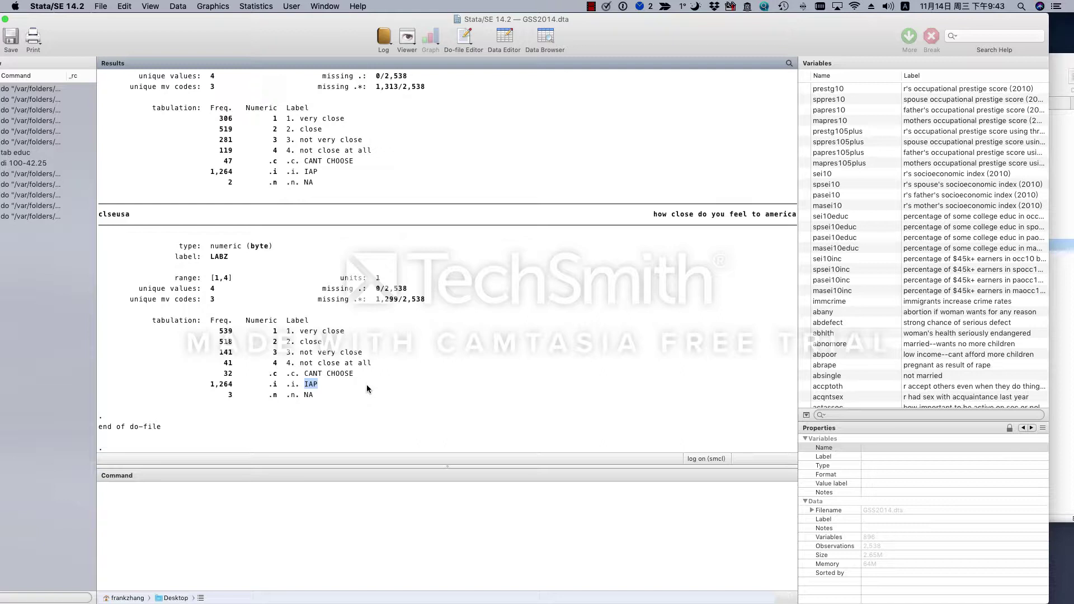
pyautogui.moveTo(211, 385); pyautogui.dragTo(234, 390)
pyautogui.click(311, 397)
pyautogui.moveTo(275, 400); pyautogui.dragTo(270, 399)
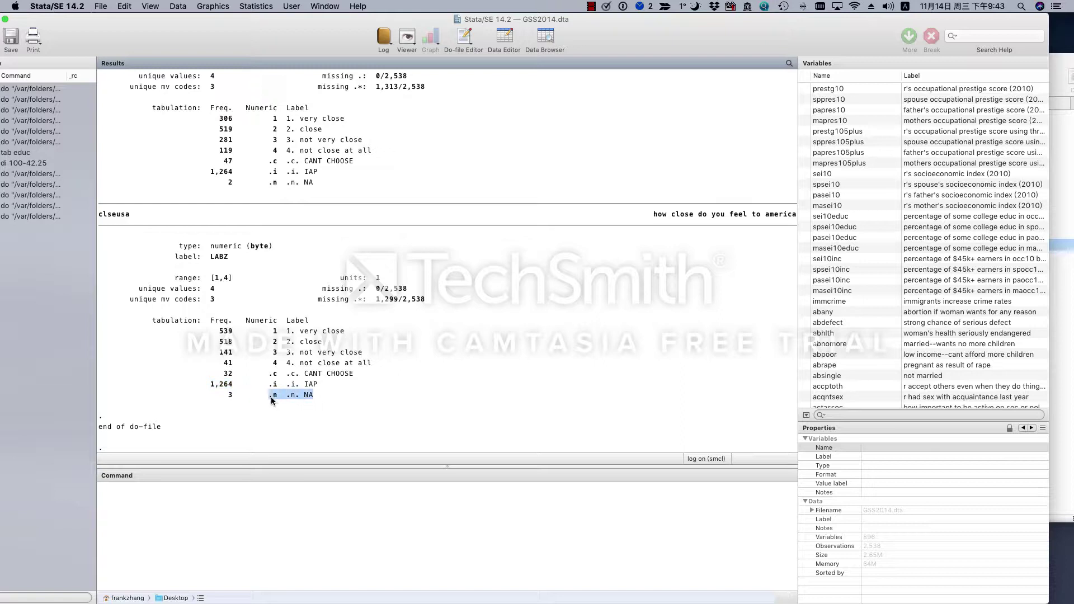
pyautogui.click(313, 398)
pyautogui.doubleClick(310, 398)
# Run the log close line from the do-file and check the closed log's file path in the results.
pyautogui.click(1058, 221)
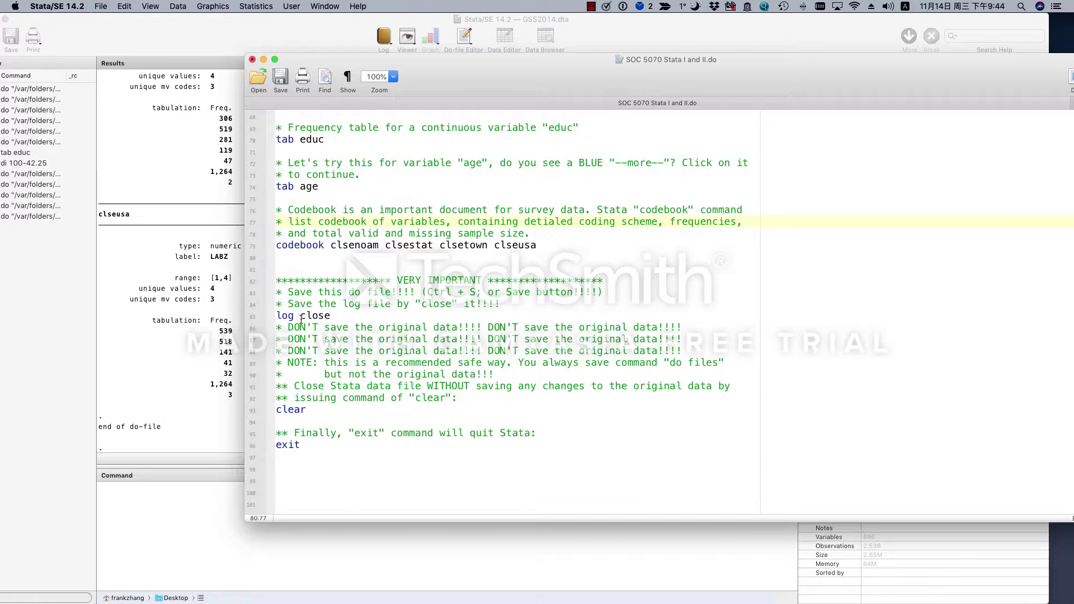
pyautogui.doubleClick(319, 316)
pyautogui.moveTo(360, 317); pyautogui.dragTo(263, 320)
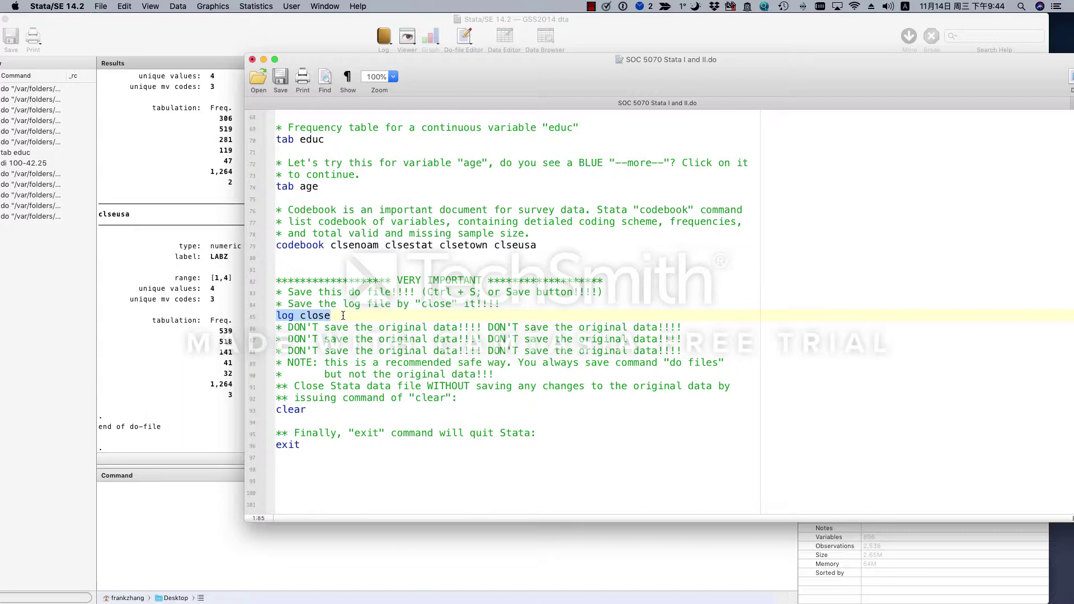
pyautogui.click(1070, 76)
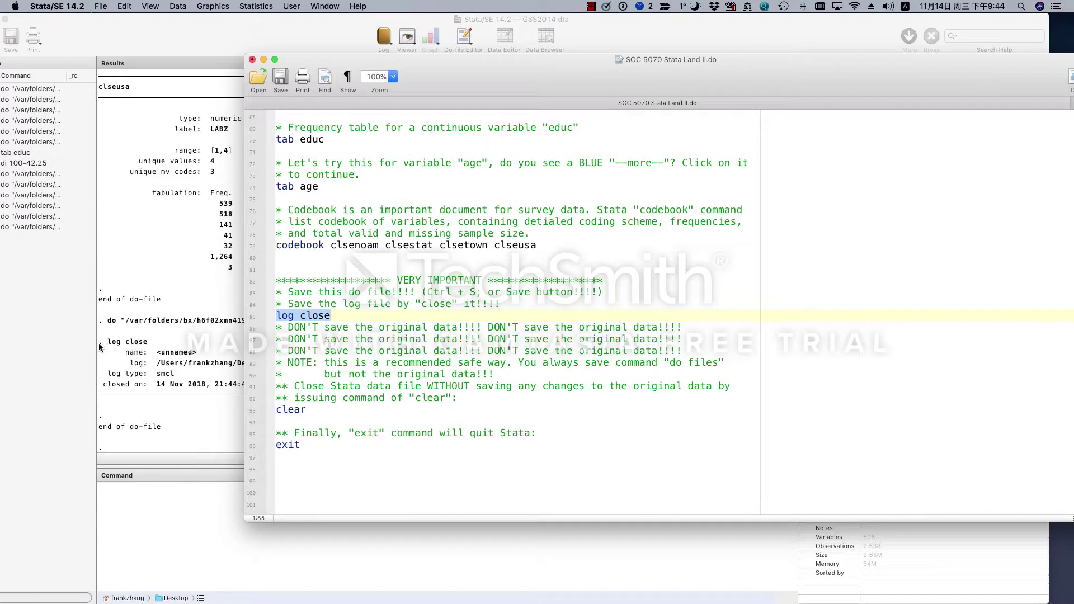
pyautogui.click(157, 359)
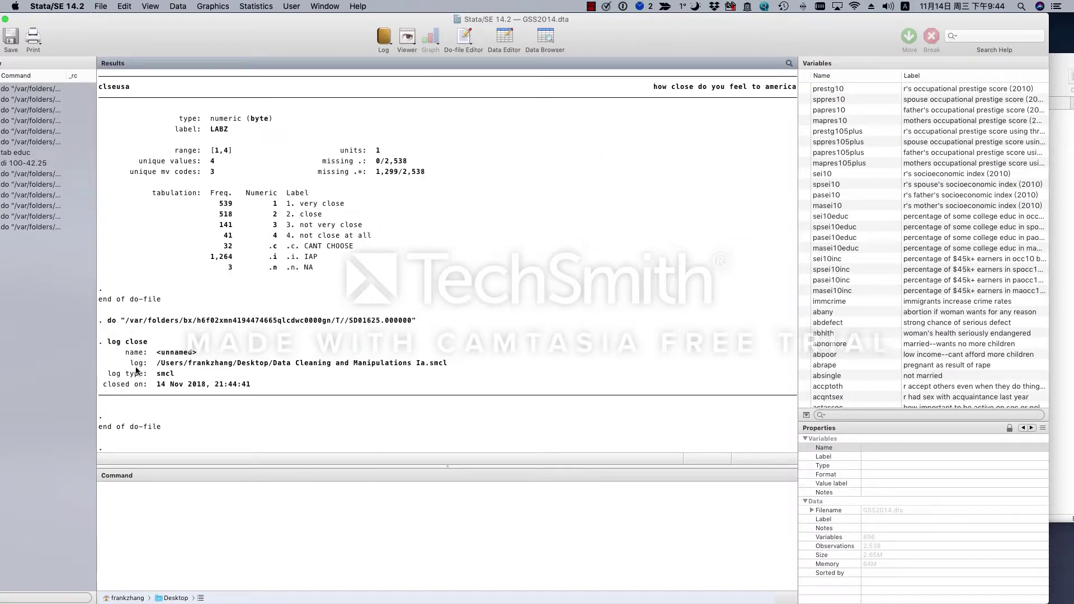
pyautogui.moveTo(154, 363); pyautogui.dragTo(460, 362)
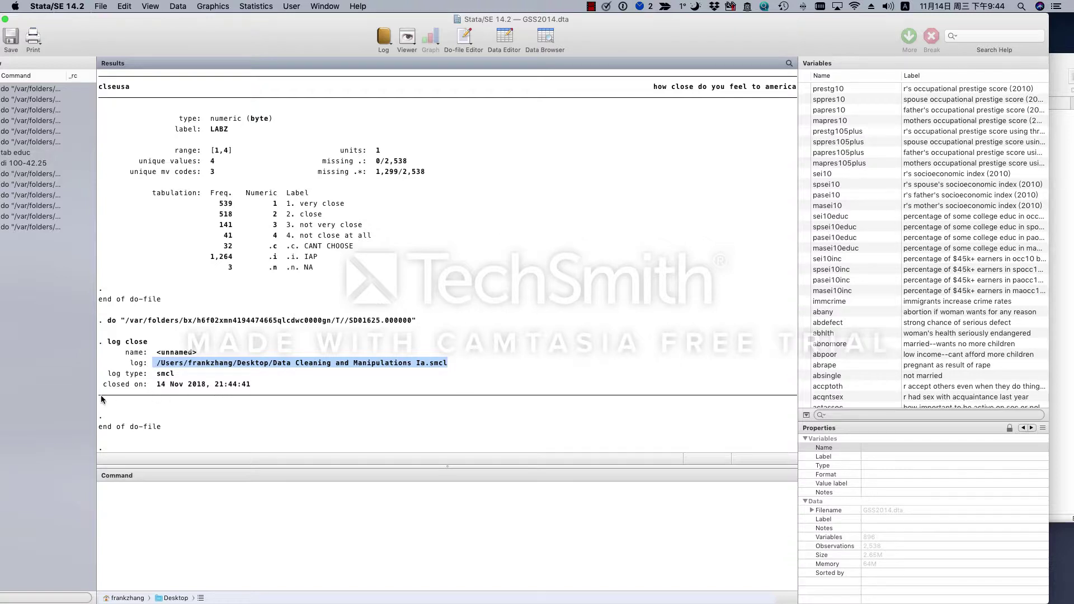
pyautogui.moveTo(103, 399); pyautogui.dragTo(805, 402)
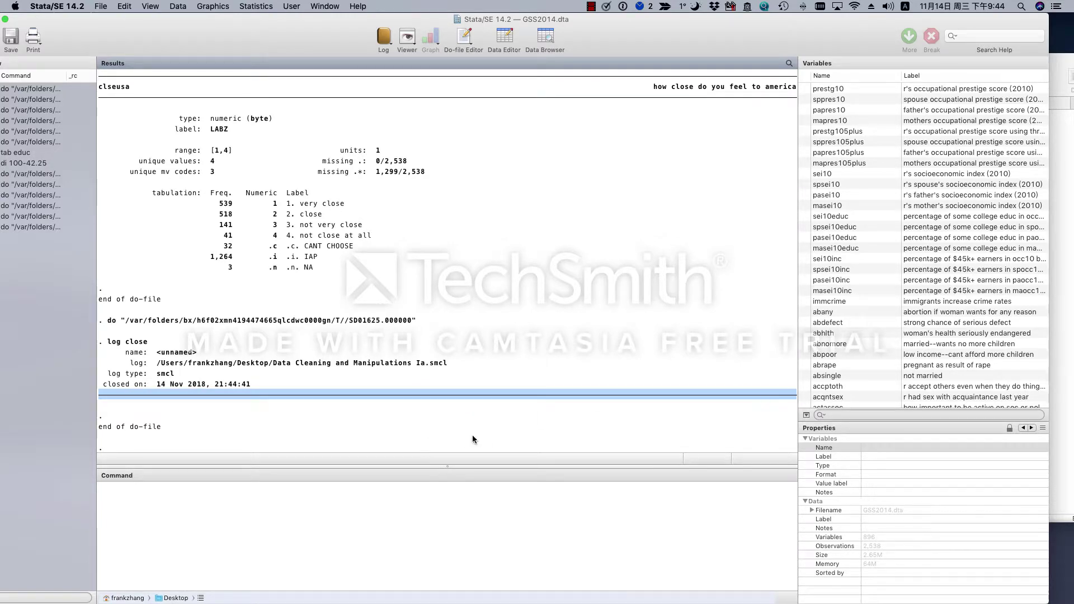
# Run the clear line from the do-file to close the dataset without saving changes to the original data.
pyautogui.click(1062, 424)
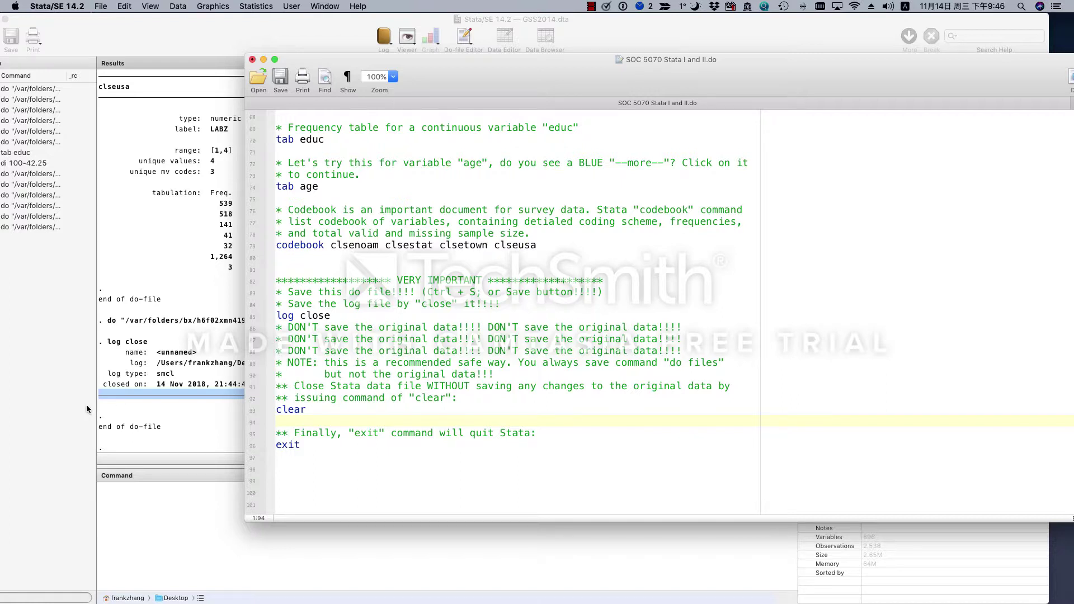
pyautogui.doubleClick(289, 411)
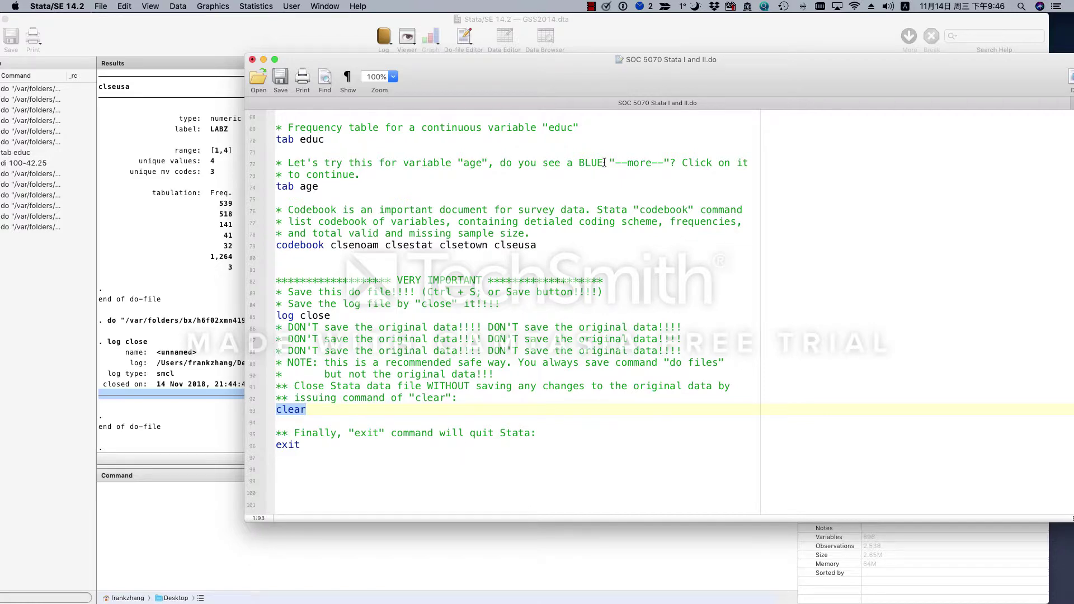
pyautogui.moveTo(713, 63); pyautogui.dragTo(623, 186)
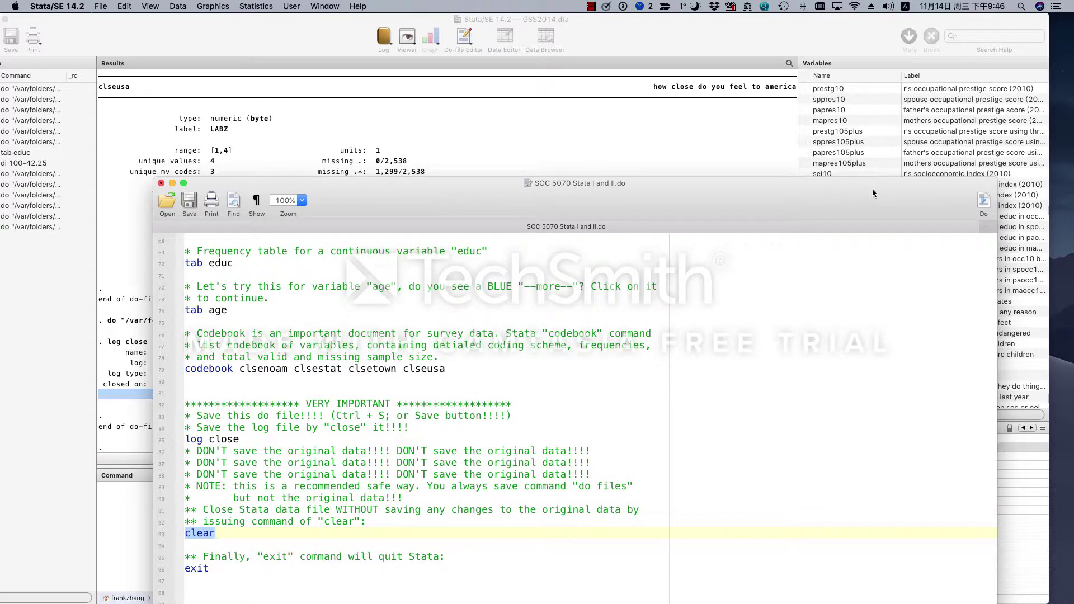
pyautogui.moveTo(674, 207); pyautogui.dragTo(783, 90)
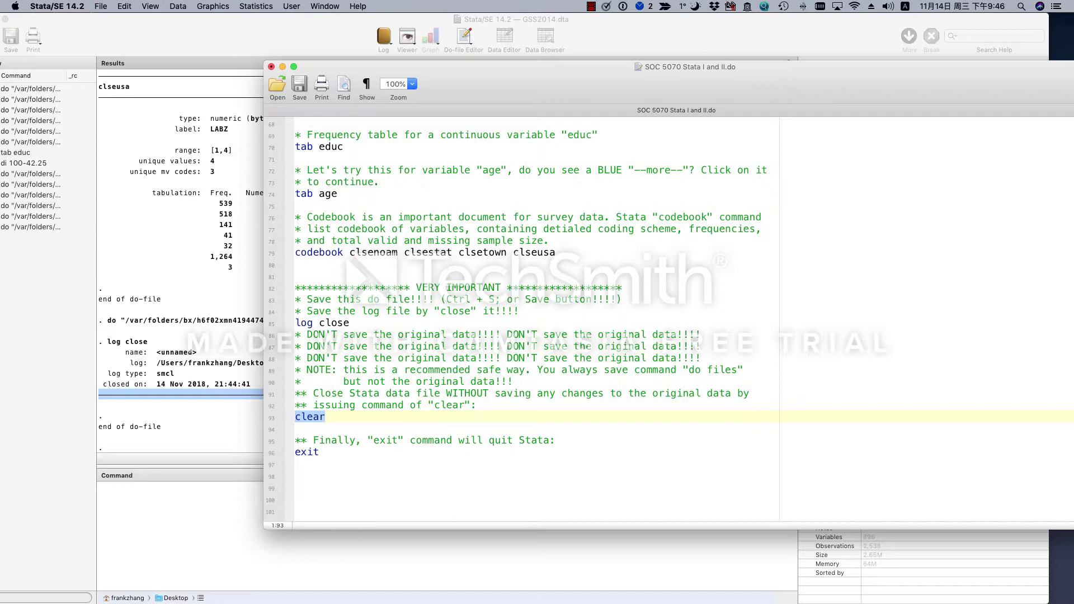
pyautogui.doubleClick(955, 98)
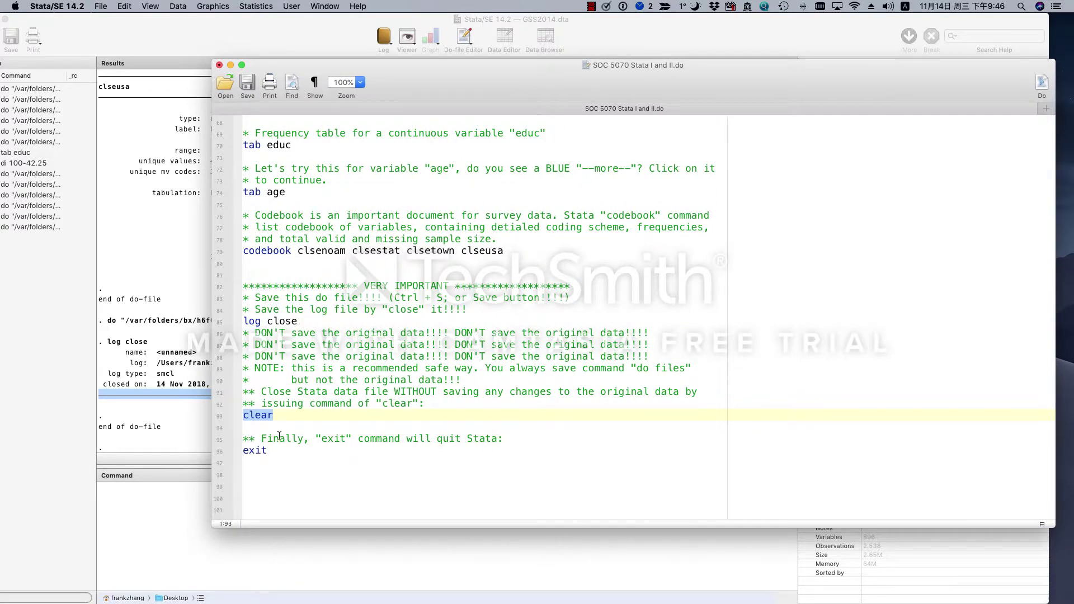
pyautogui.click(1042, 84)
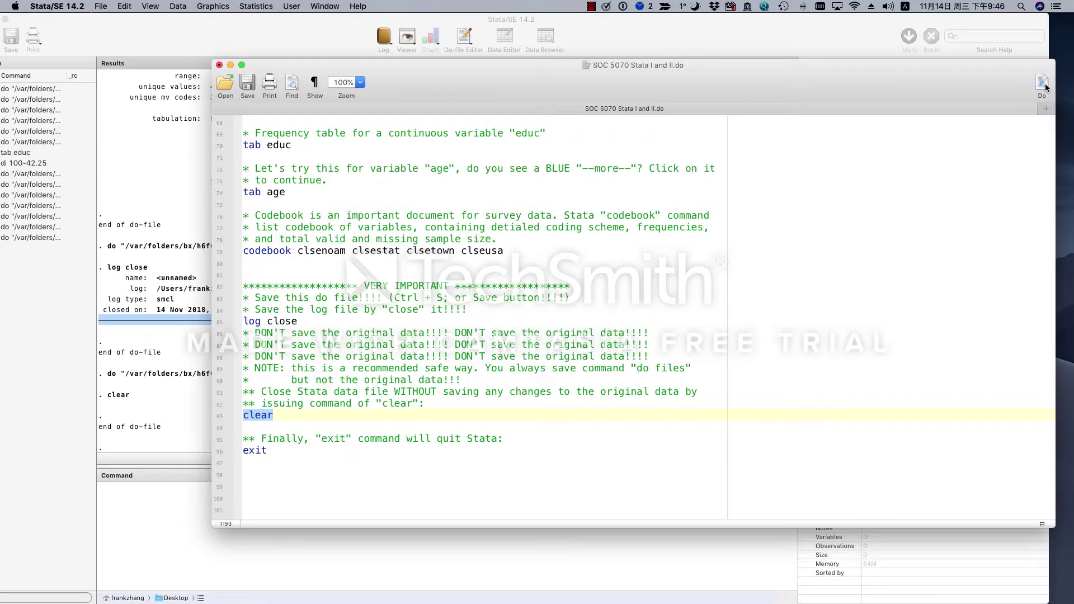
# Save the do-file SOC 5070 Stata I and II.do and run its exit line.
pyautogui.moveTo(876, 82)
pyautogui.mouseDown()
pyautogui.moveTo(855, 98)
pyautogui.moveTo(860, 366)
pyautogui.moveTo(928, 223)
pyautogui.moveTo(894, 77)
pyautogui.mouseUp()
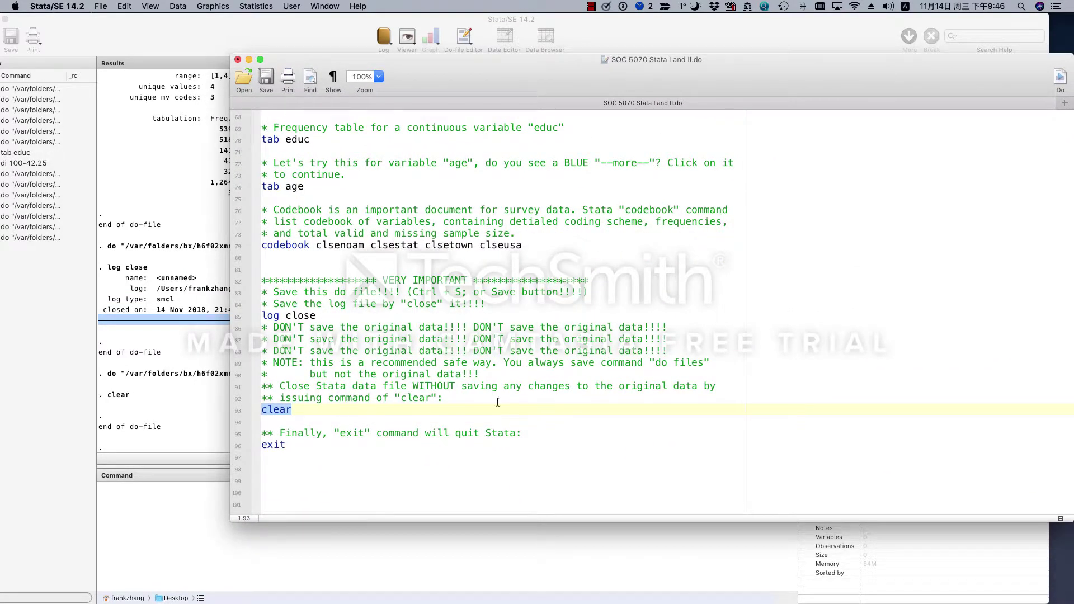
pyautogui.doubleClick(310, 448)
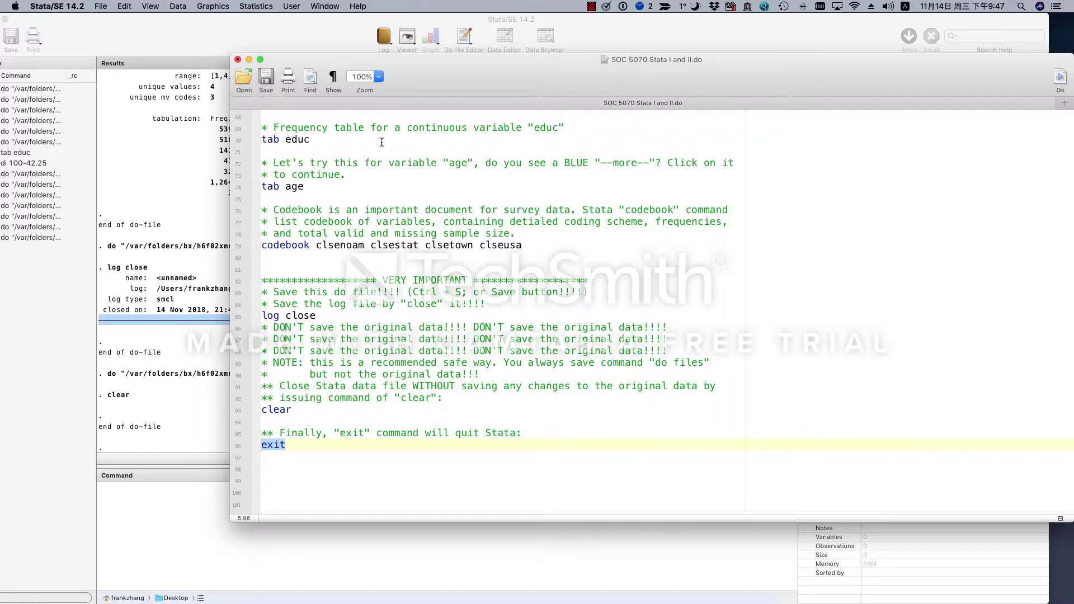
pyautogui.click(266, 82)
pyautogui.click(1059, 80)
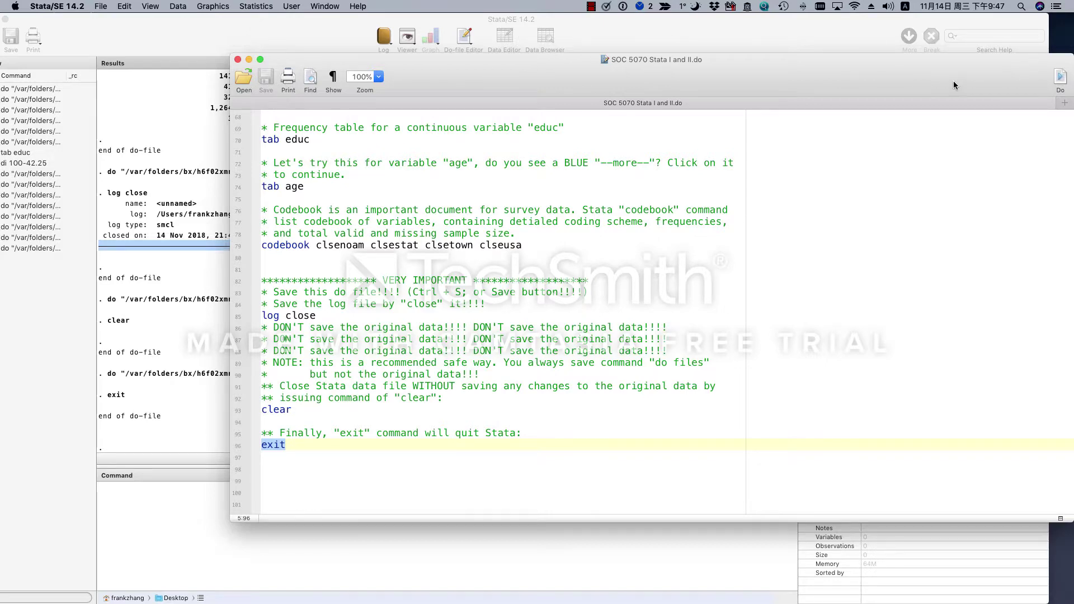
# Close the do-file editor and quit Stata by issuing the exit command in the main window.
pyautogui.moveTo(877, 77); pyautogui.dragTo(827, 133)
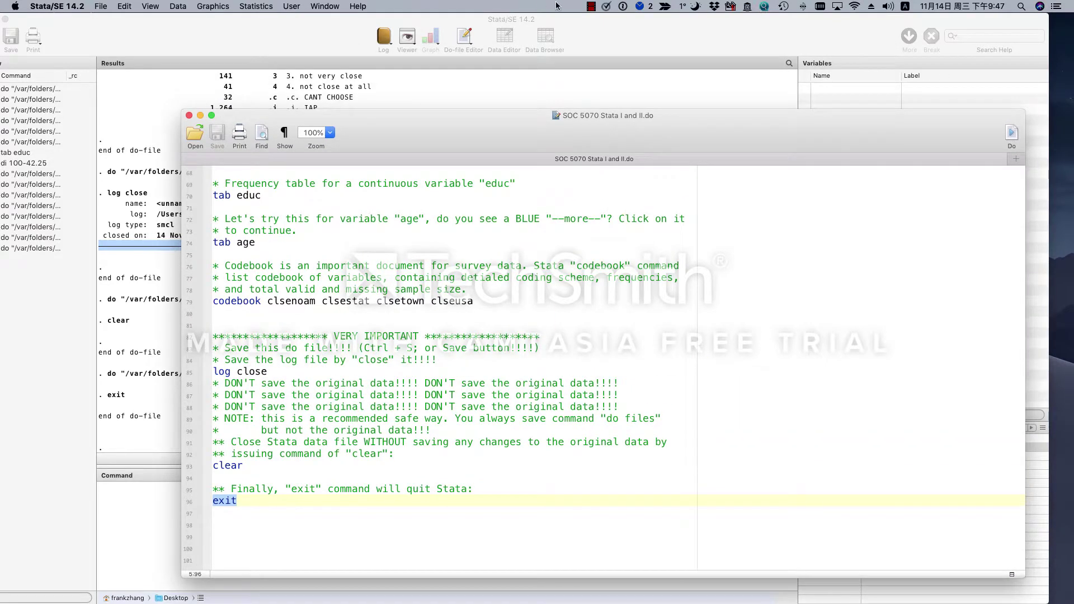
pyautogui.click(189, 115)
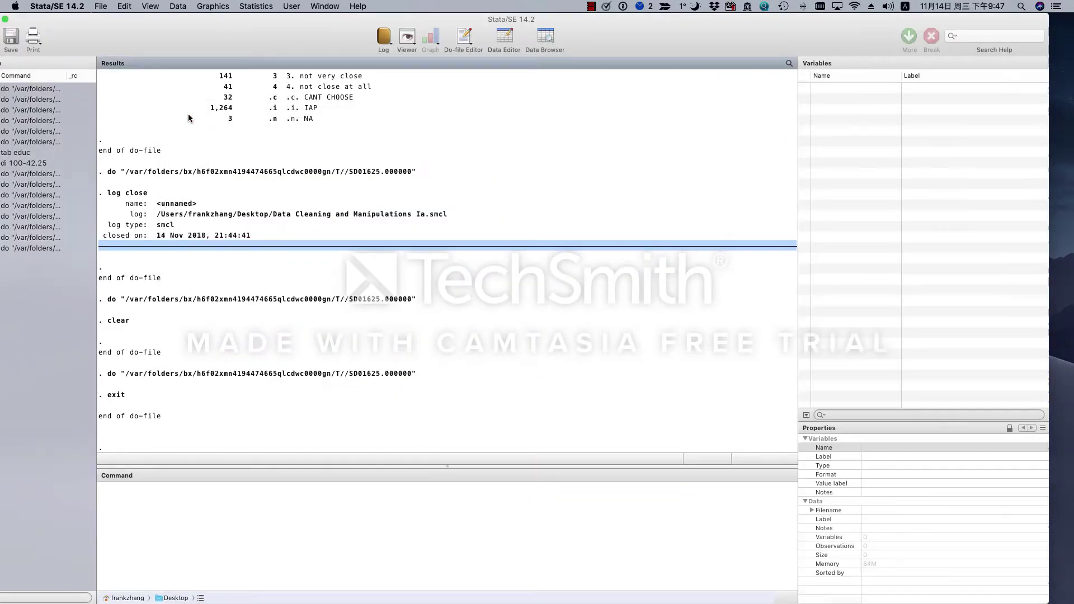
pyautogui.moveTo(17, 17); pyautogui.dragTo(129, 21)
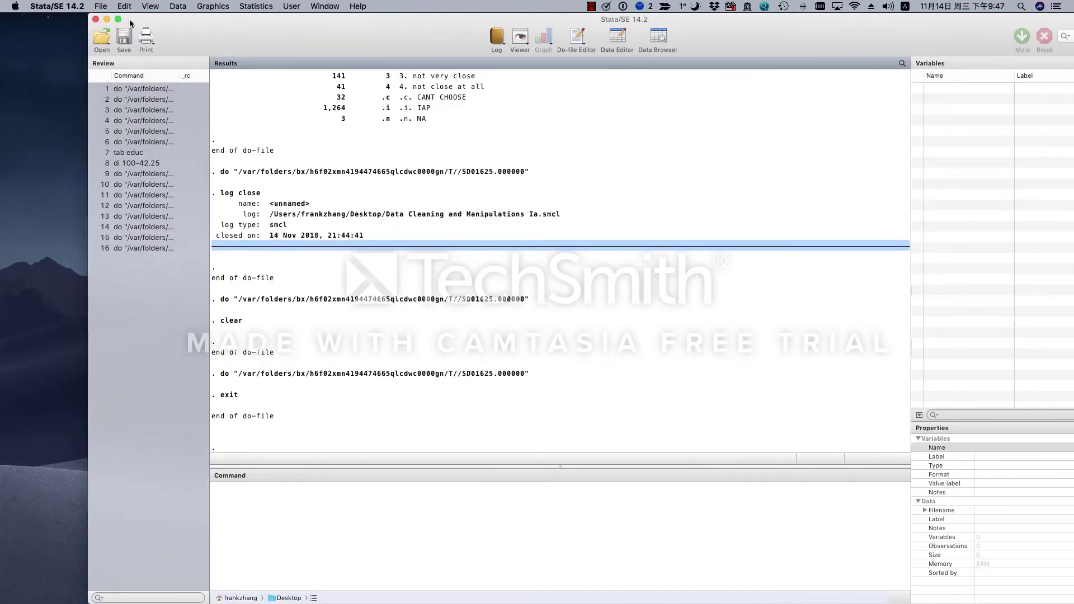
pyautogui.moveTo(220, 37); pyautogui.dragTo(130, 6)
pyautogui.click(323, 556)
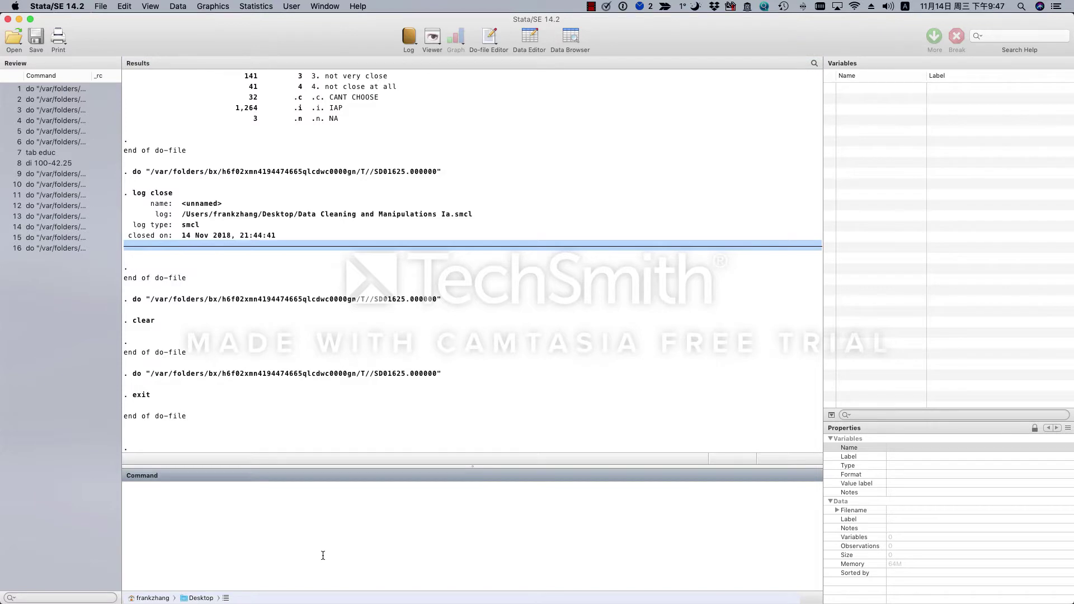
pyautogui.write('exit')
pyautogui.press('Return')
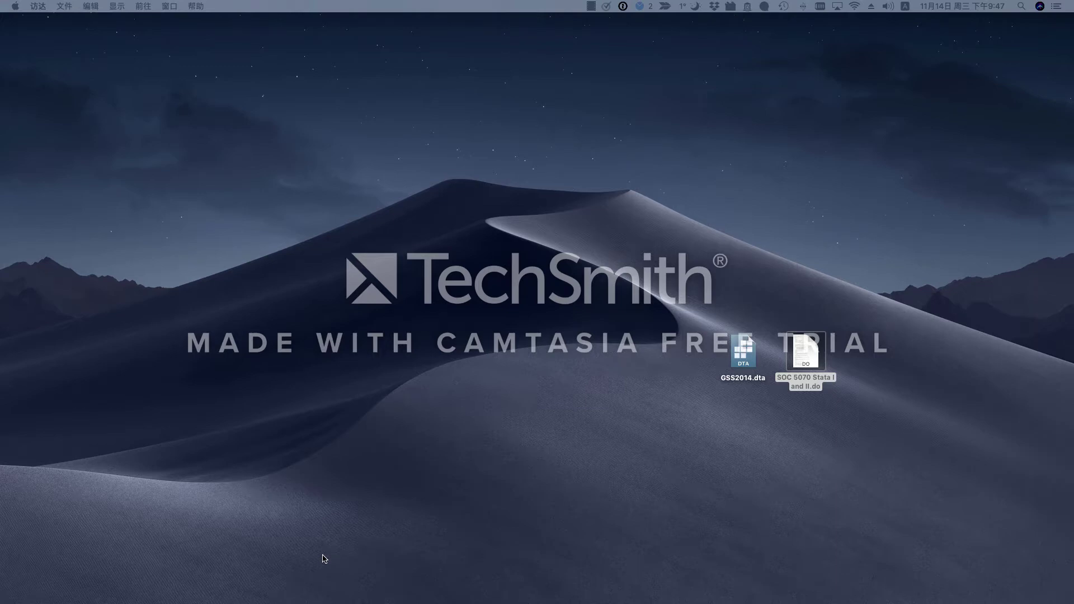